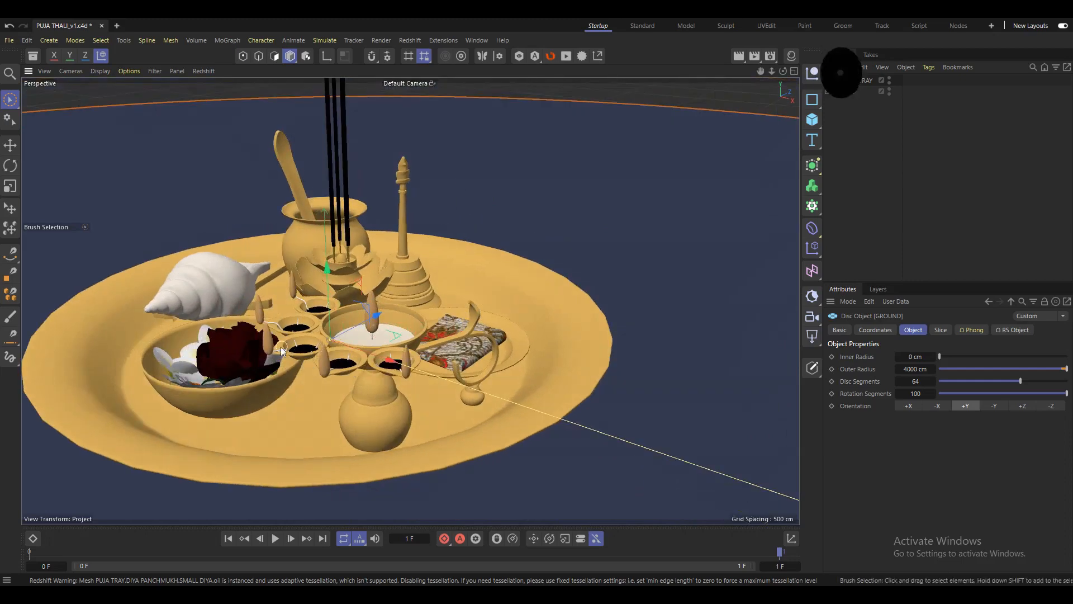
Step: Run a Redshift preview render of the puja tray from a low, close angle, and stop it once the image is clear
{"action": "middle_click_drag", "start_coordinate": [281, 346], "coordinate": [427, 347], "text": "alt"}
{"action": "scroll", "coordinate": [427, 347], "scroll_direction": "up", "scroll_amount": 2}
{"action": "left_click_drag", "start_coordinate": [364, 352], "coordinate": [414, 364], "text": "alt"}
{"action": "scroll", "coordinate": [408, 363], "scroll_direction": "up", "scroll_amount": 2}
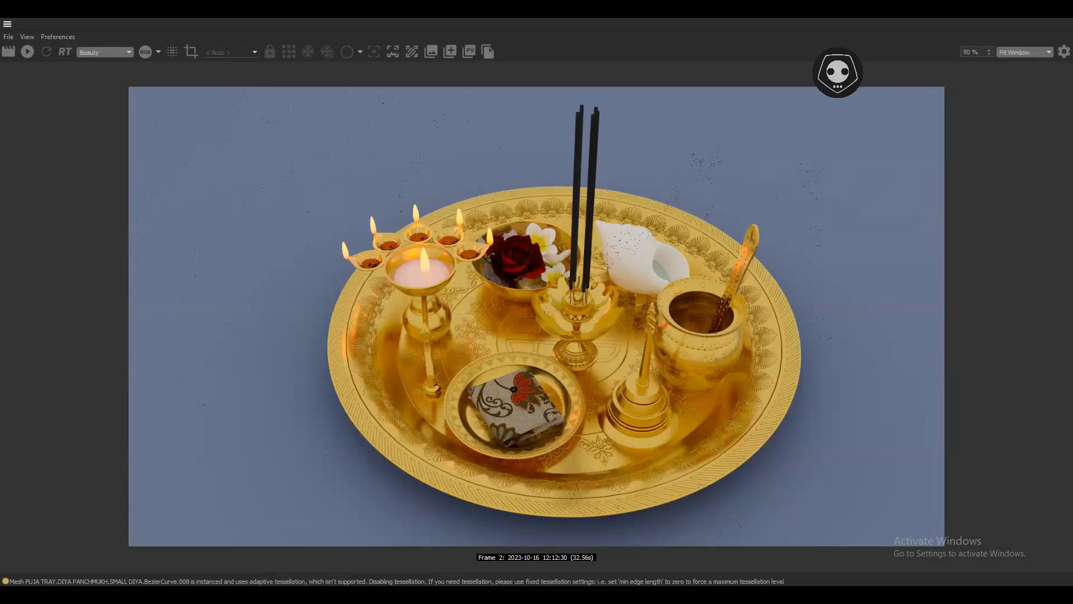
{"action": "left_click", "coordinate": [27, 51]}
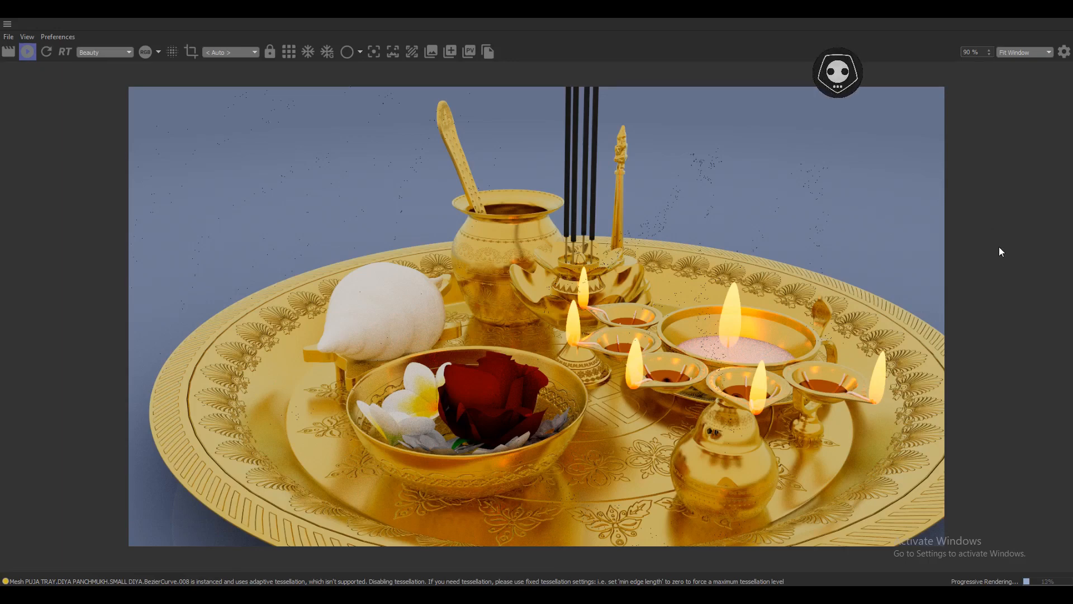
{"action": "left_click", "coordinate": [27, 52]}
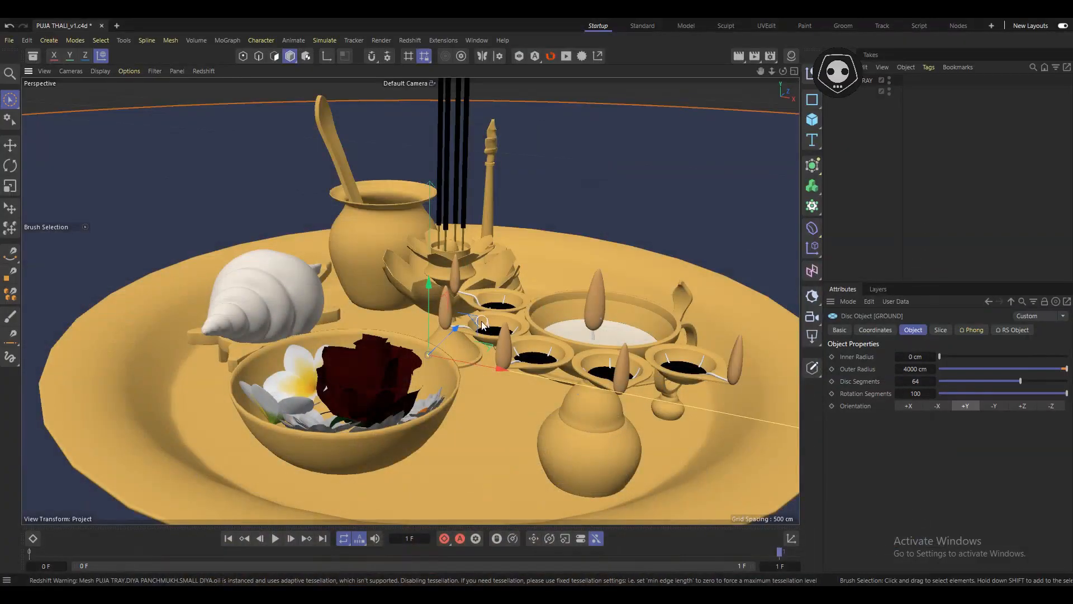
Step: Set the viewport display to Gouraud Shading (Lines) for the tray scene
{"action": "left_click_drag", "start_coordinate": [358, 335], "coordinate": [371, 382], "text": "alt"}
{"action": "scroll", "coordinate": [404, 351], "scroll_direction": "up", "scroll_amount": 2}
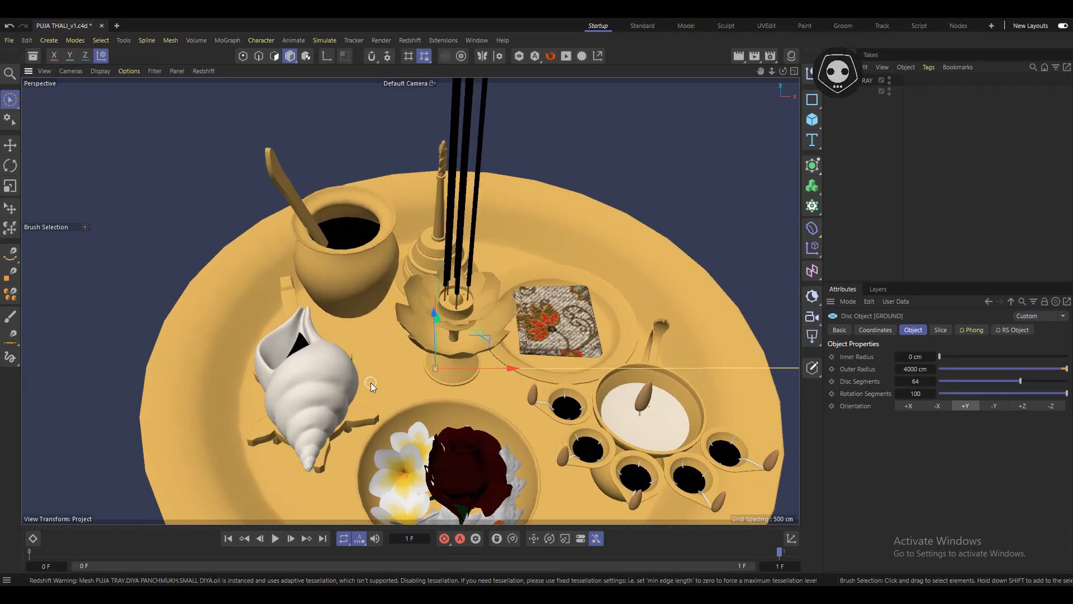
{"action": "left_click", "coordinate": [100, 71]}
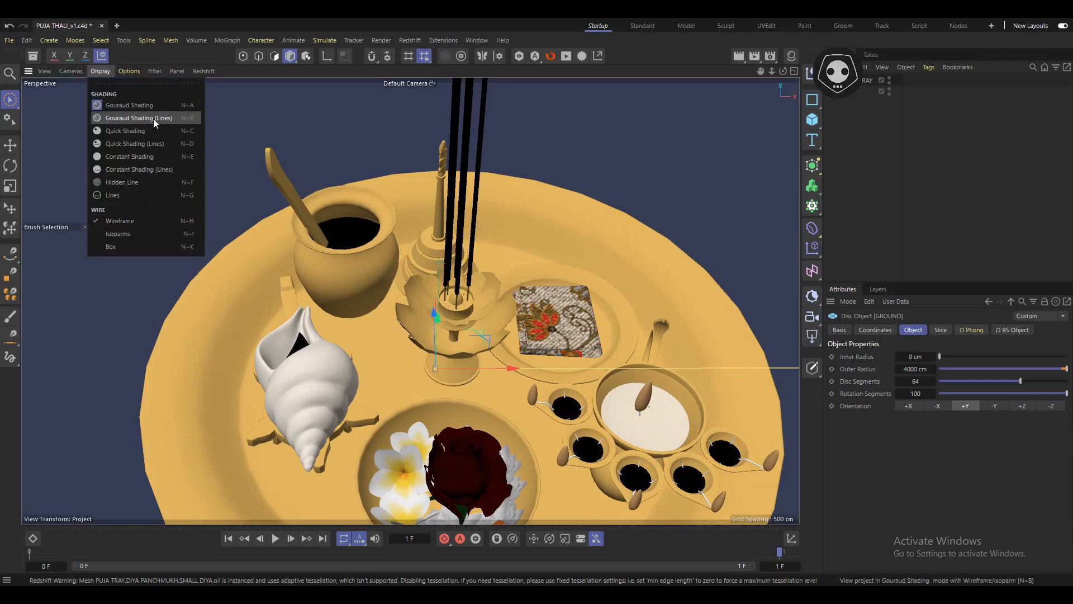
{"action": "left_click", "coordinate": [131, 118]}
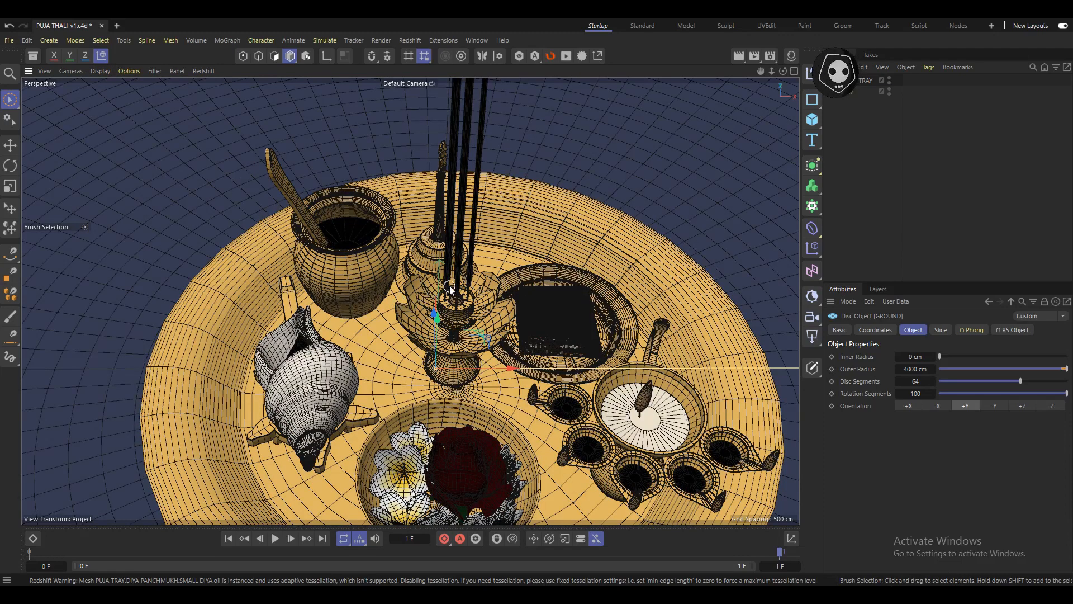
Step: Examine the mesh topology of the lotus incense holder and the folded cloth on the small plate
{"action": "left_click_drag", "start_coordinate": [400, 301], "coordinate": [423, 335], "text": "alt"}
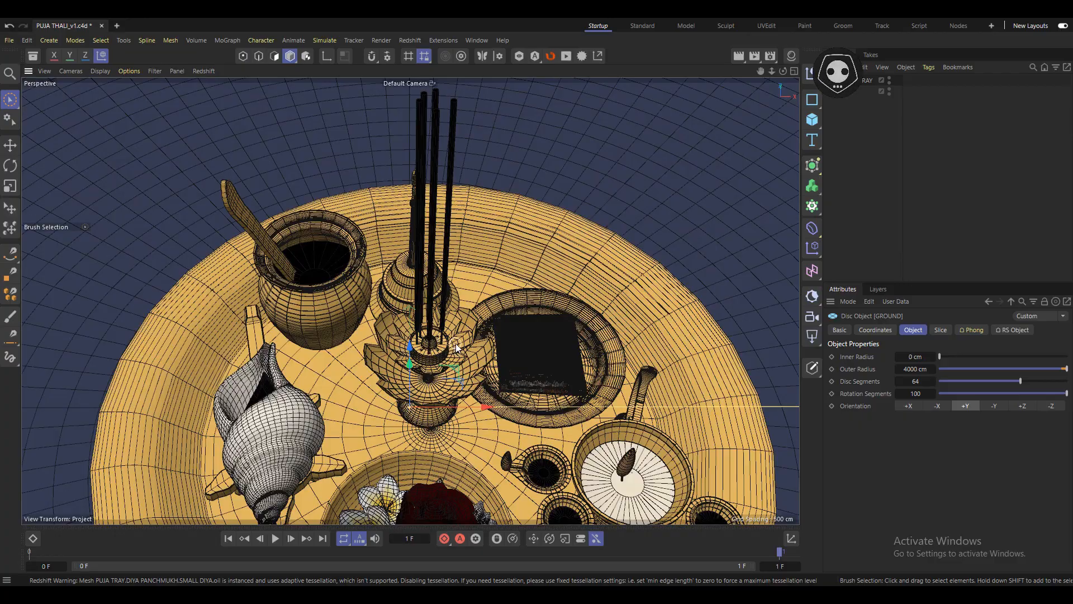
{"action": "scroll", "coordinate": [539, 349], "scroll_direction": "up", "scroll_amount": 10}
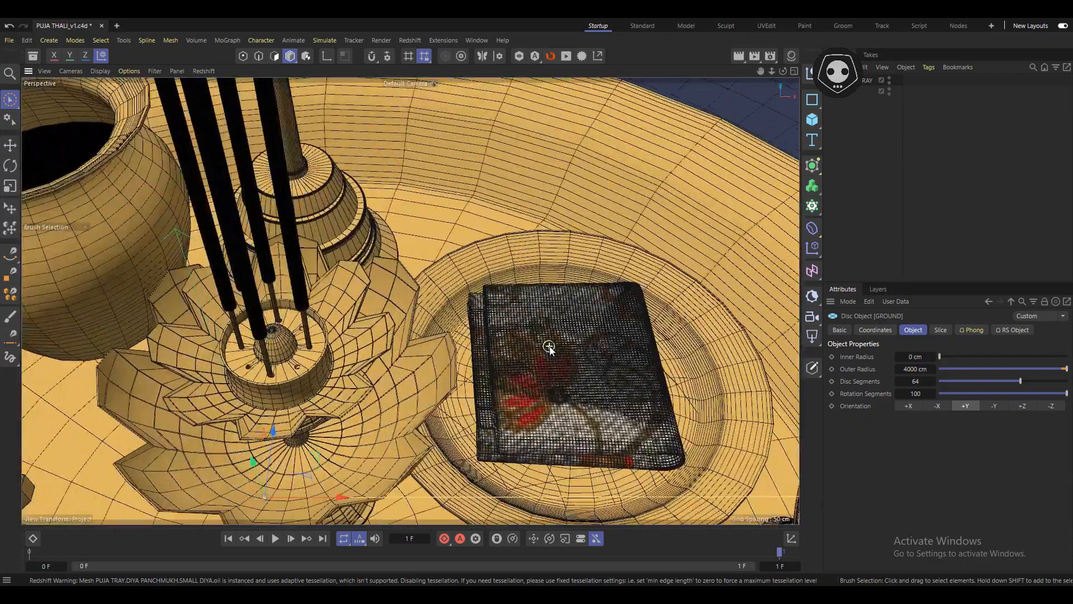
{"action": "scroll", "coordinate": [548, 348], "scroll_direction": "down", "scroll_amount": 10}
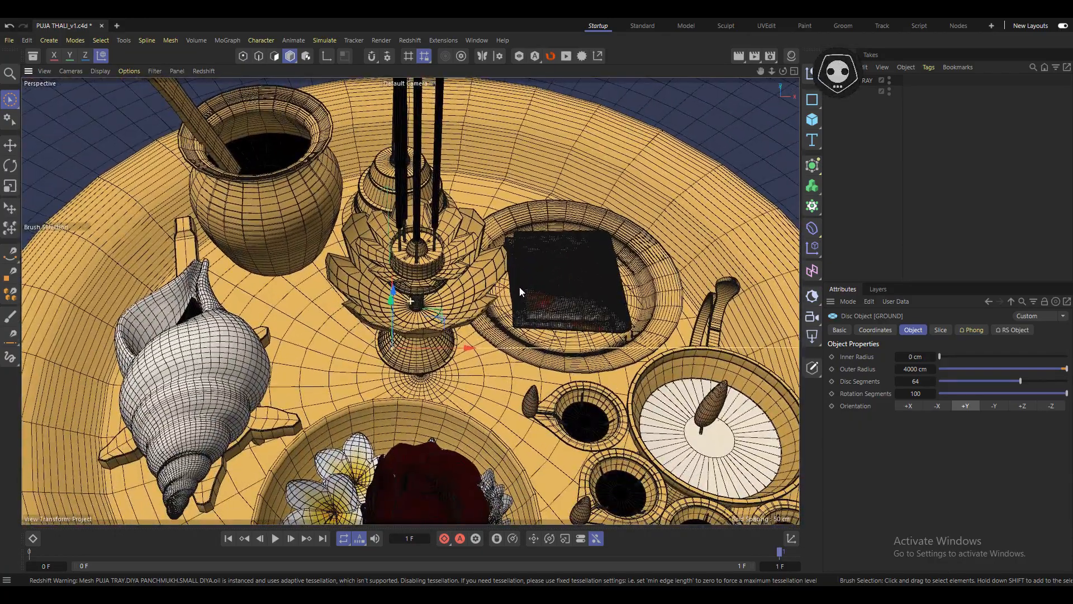
{"action": "left_click_drag", "start_coordinate": [499, 314], "coordinate": [583, 329], "text": "alt"}
{"action": "scroll", "coordinate": [639, 326], "scroll_direction": "down", "scroll_amount": 2}
{"action": "middle_click_drag", "start_coordinate": [639, 327], "coordinate": [518, 342], "text": "alt"}
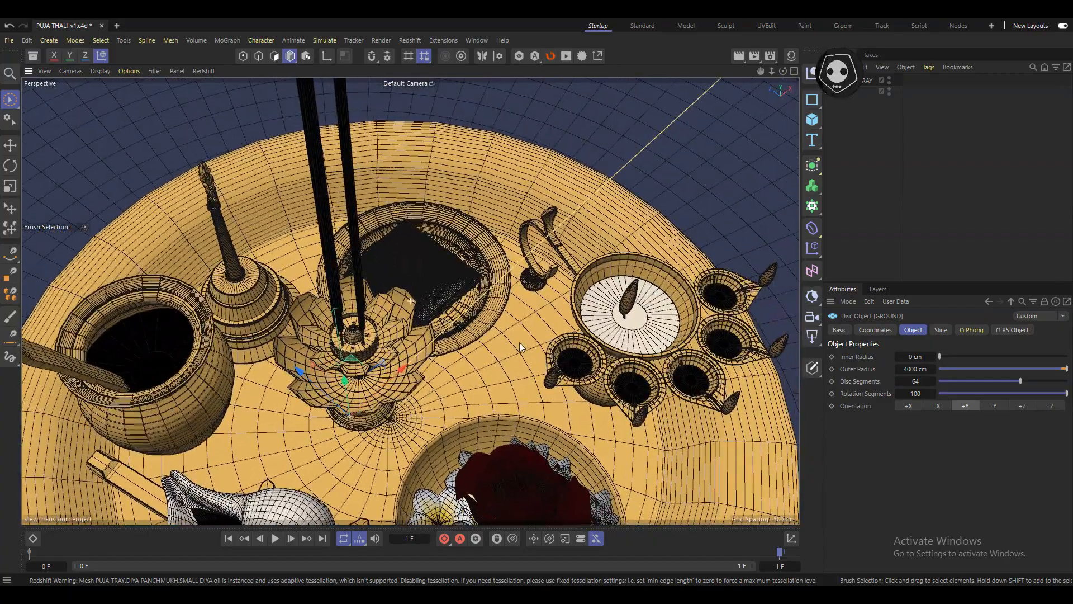
{"action": "scroll", "coordinate": [519, 342], "scroll_direction": "down", "scroll_amount": 1}
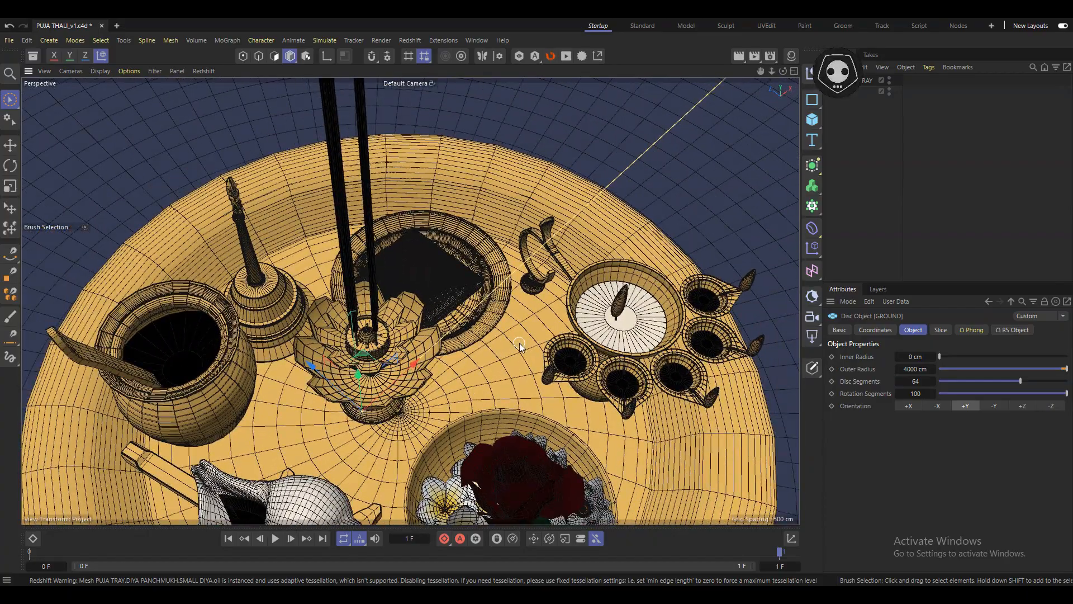
Step: Examine the wireframe of the multi-wick diya lamp, the flower bowl, the conch and the neighbouring pot
{"action": "middle_click_drag", "start_coordinate": [566, 348], "coordinate": [455, 283], "text": "alt"}
{"action": "scroll", "coordinate": [545, 302], "scroll_direction": "up", "scroll_amount": 2}
{"action": "scroll", "coordinate": [547, 302], "scroll_direction": "up", "scroll_amount": 6}
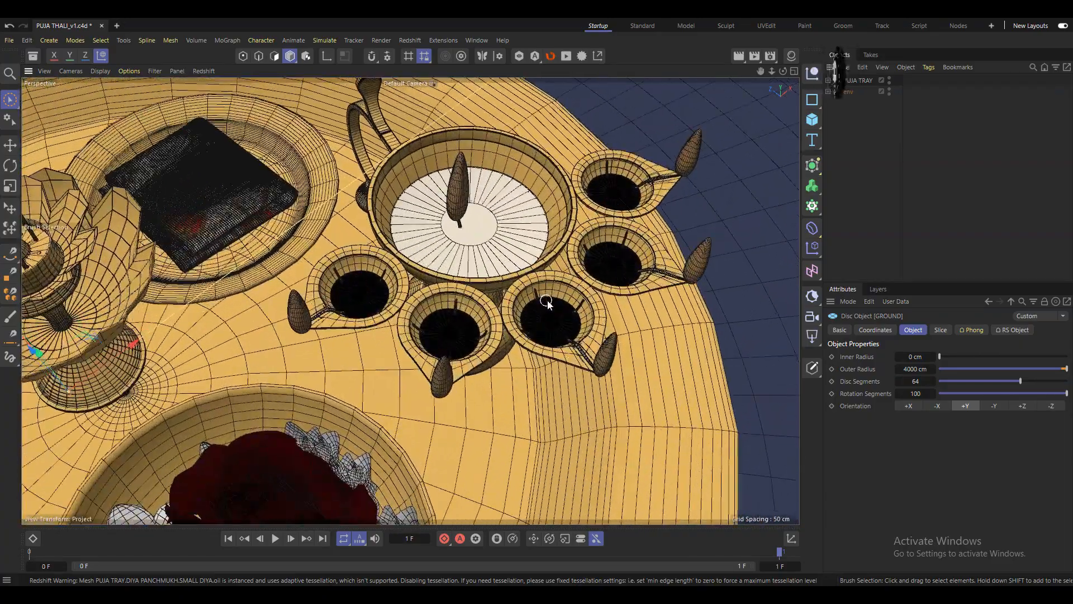
{"action": "left_click_drag", "start_coordinate": [549, 299], "coordinate": [455, 330], "text": "alt"}
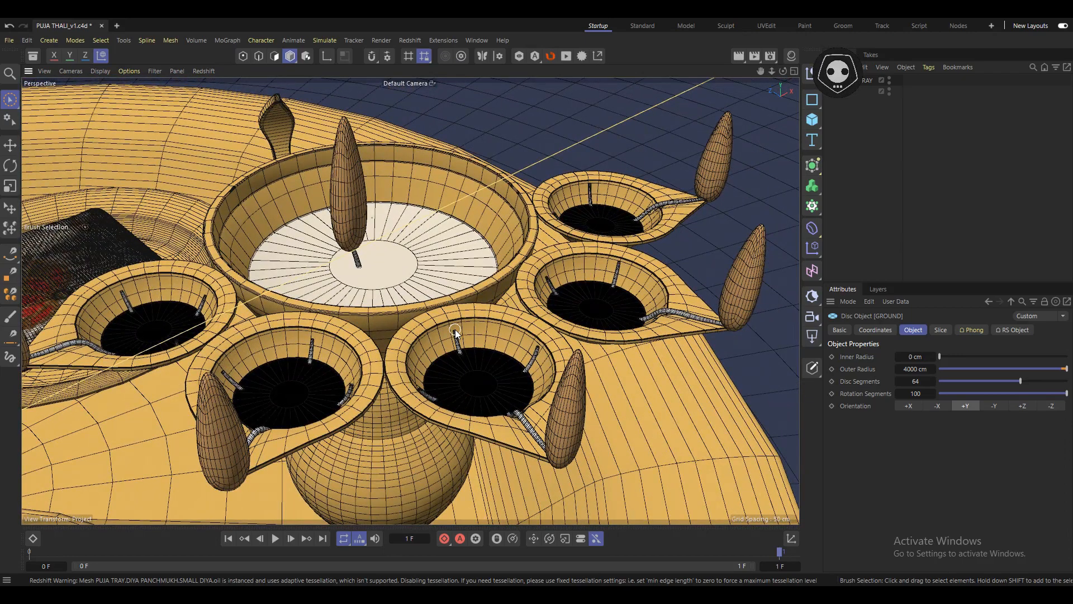
{"action": "scroll", "coordinate": [455, 330], "scroll_direction": "down", "scroll_amount": 5}
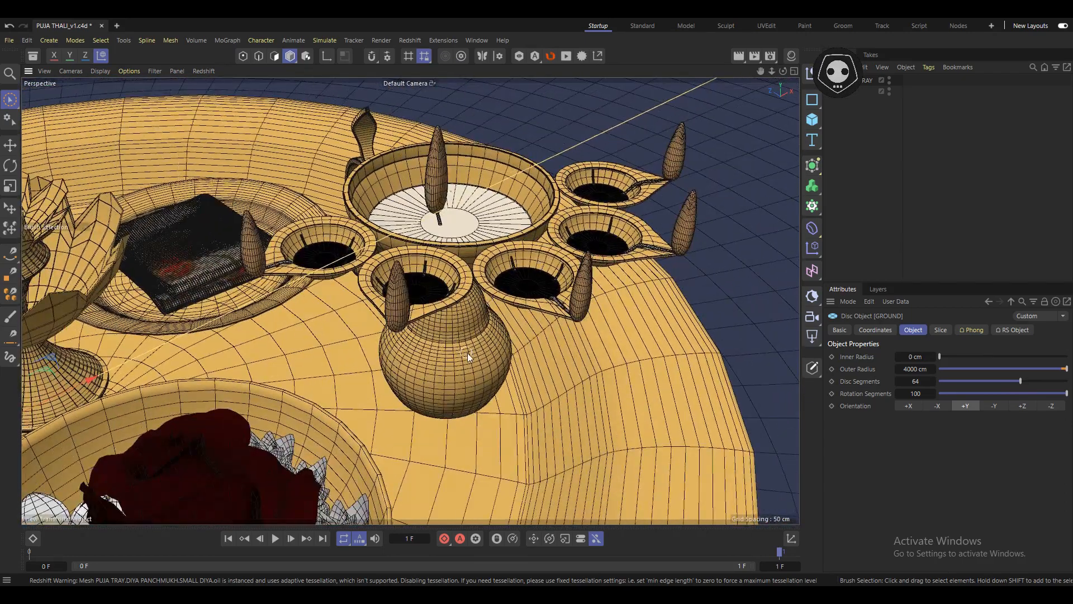
{"action": "middle_click_drag", "start_coordinate": [505, 358], "coordinate": [606, 316], "text": "alt"}
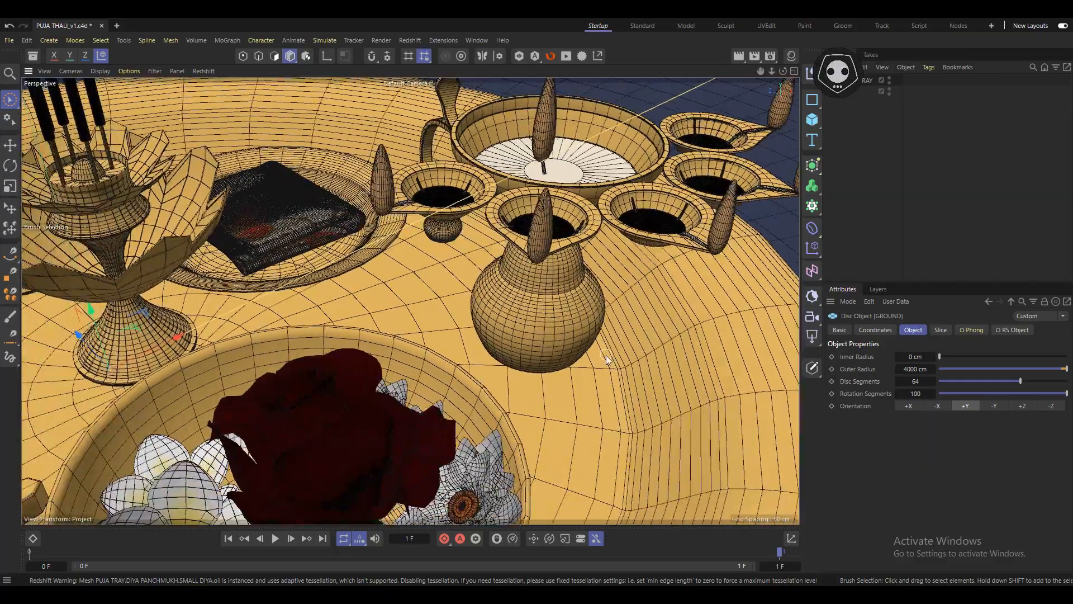
{"action": "middle_click_drag", "start_coordinate": [606, 357], "coordinate": [589, 274], "text": "alt"}
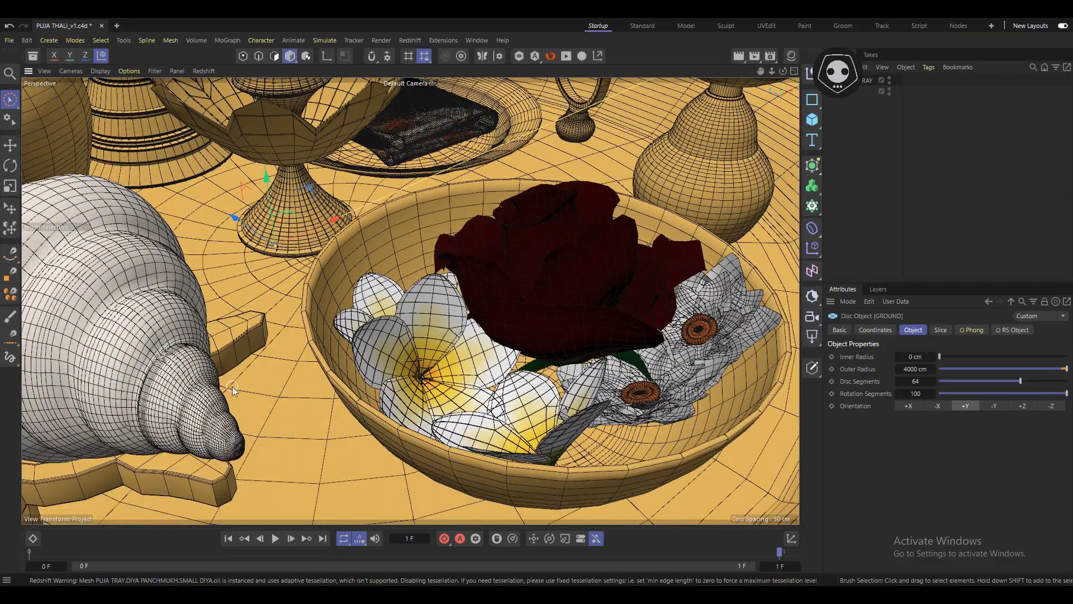
{"action": "middle_click_drag", "start_coordinate": [233, 387], "coordinate": [532, 378], "text": "alt"}
{"action": "left_click_drag", "start_coordinate": [532, 378], "coordinate": [545, 329], "text": "alt"}
{"action": "middle_click_drag", "start_coordinate": [544, 330], "coordinate": [444, 433], "text": "alt"}
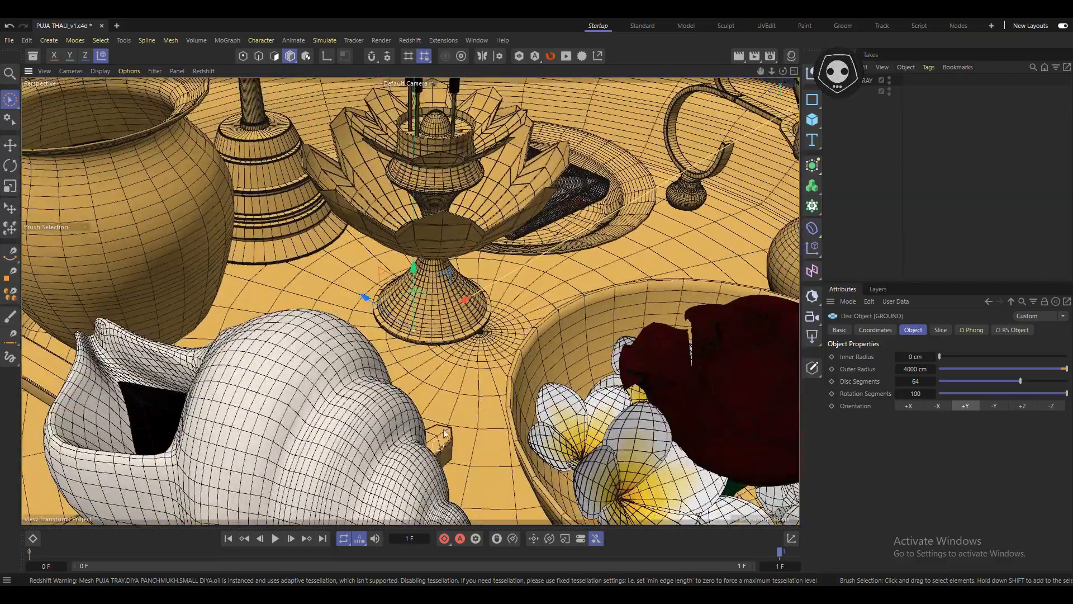
{"action": "scroll", "coordinate": [438, 375], "scroll_direction": "down", "scroll_amount": 4}
{"action": "mouse_move", "coordinate": [400, 356]}
{"action": "left_mouse_down", "text": "alt"}
{"action": "mouse_move", "coordinate": [417, 465]}
{"action": "mouse_move", "coordinate": [427, 411]}
{"action": "mouse_move", "coordinate": [410, 392]}
{"action": "mouse_move", "coordinate": [427, 378]}
{"action": "mouse_move", "coordinate": [411, 352]}
{"action": "left_mouse_up", "text": "alt"}
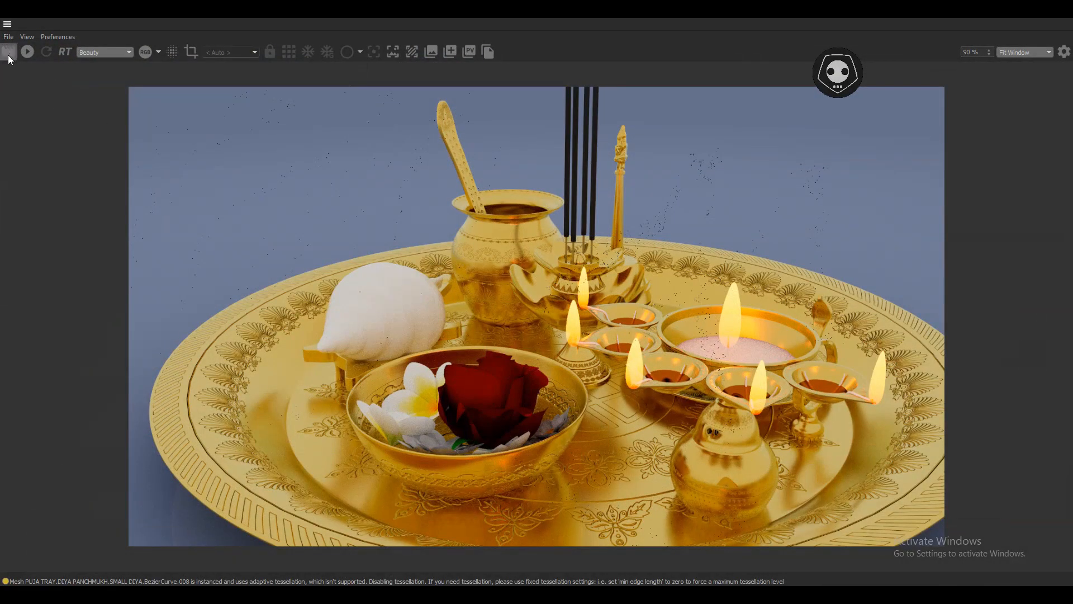
Step: Run a Redshift preview render of the tray from the raised viewpoint, stop it and put the render window away
{"action": "left_click", "coordinate": [23, 52]}
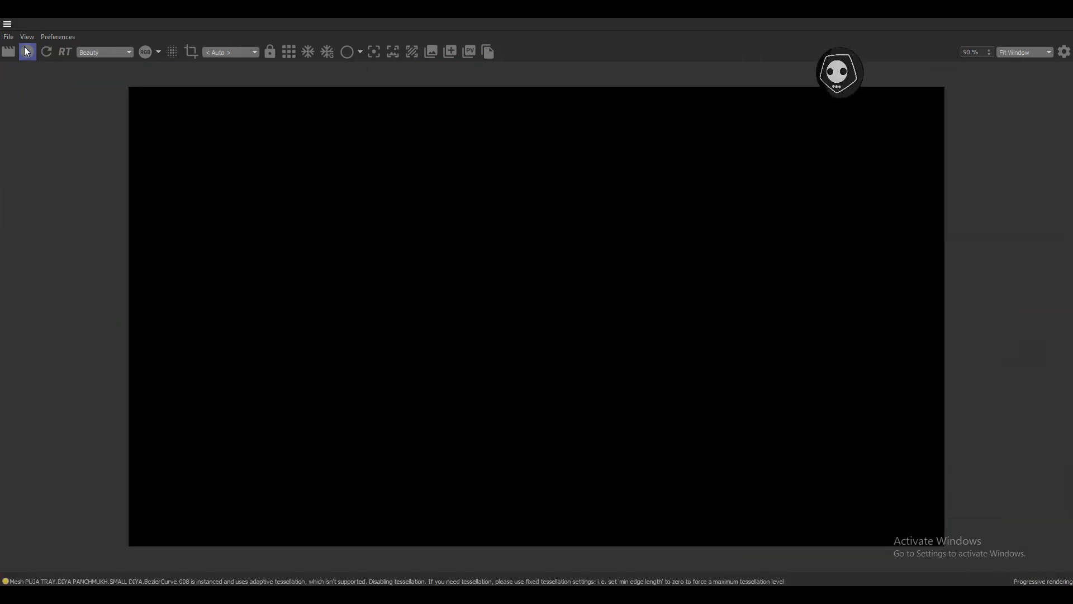
{"action": "left_click", "coordinate": [1060, 8]}
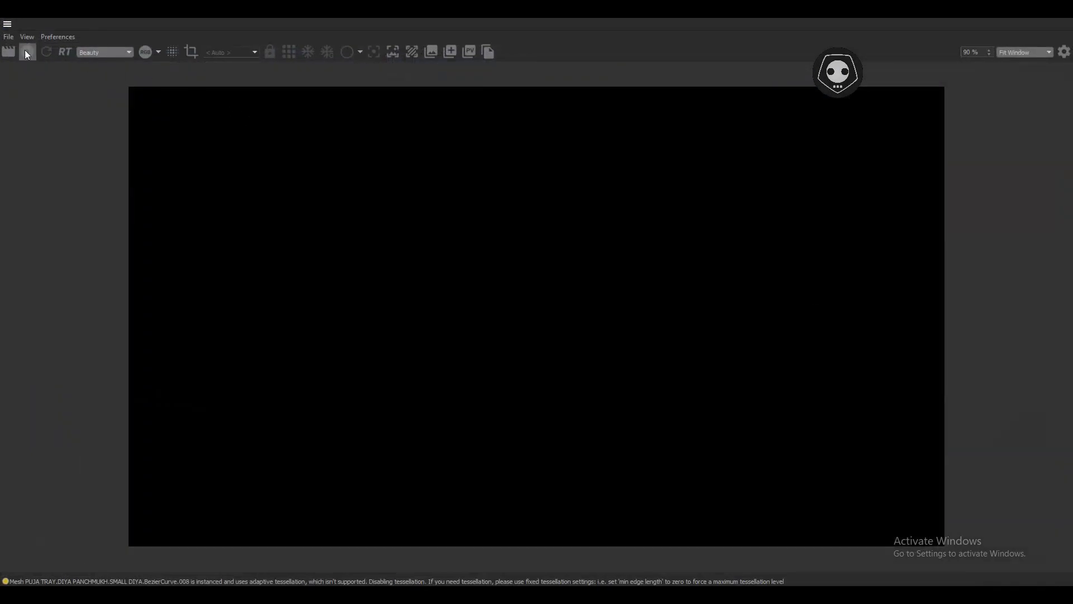
{"action": "left_click", "coordinate": [26, 52]}
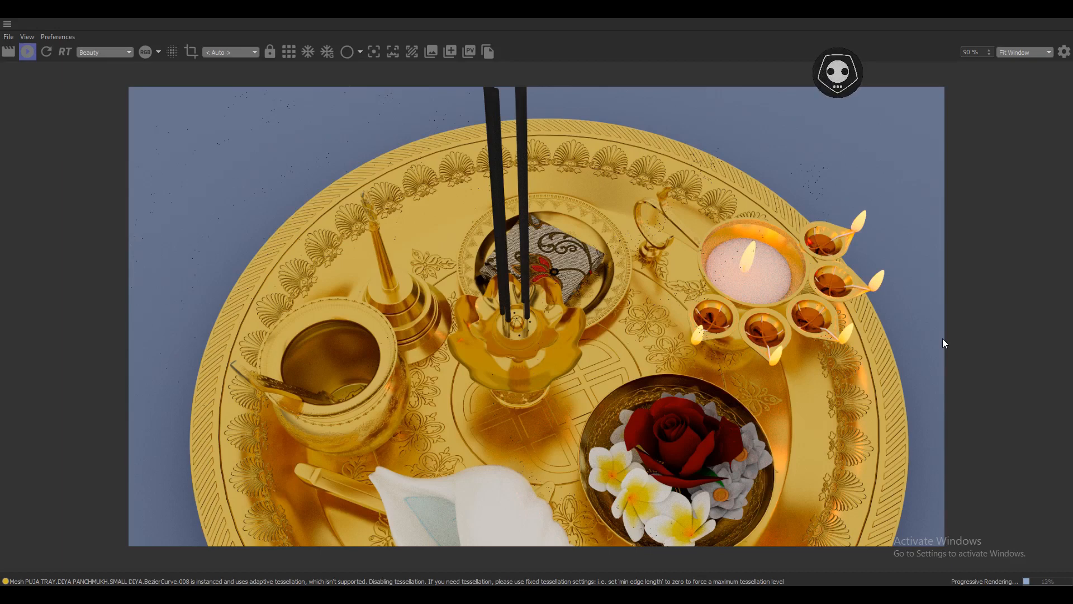
{"action": "left_click", "coordinate": [29, 56]}
{"action": "left_click", "coordinate": [1008, 9]}
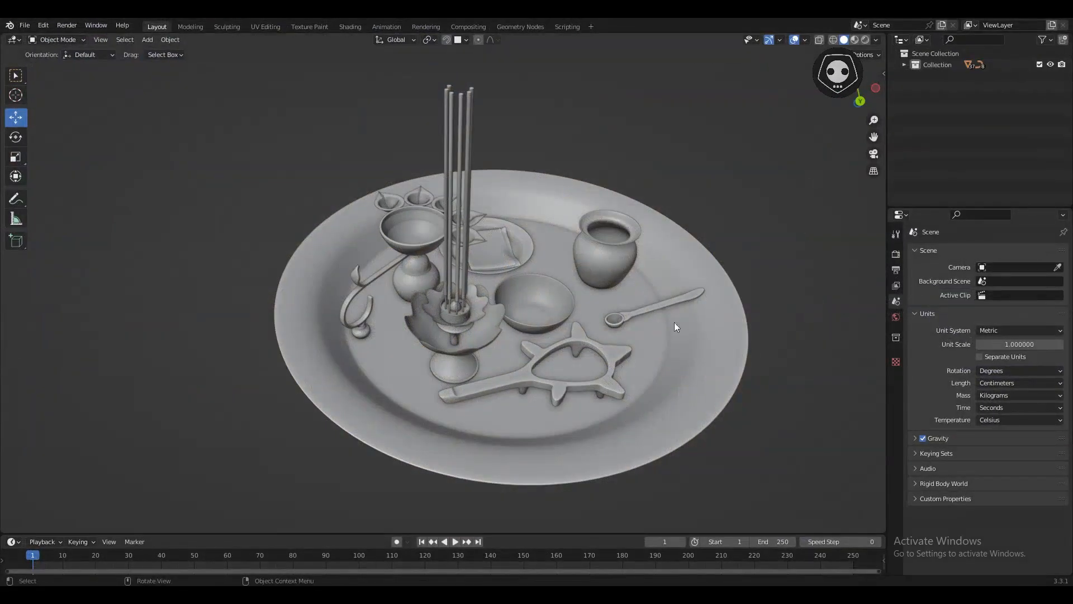
Step: Switch to the Blender scene with the base models and show the floor grid and axes in the viewport
{"action": "middle_click_drag", "start_coordinate": [508, 309], "coordinate": [584, 290]}
{"action": "scroll", "coordinate": [502, 299], "scroll_direction": "up", "scroll_amount": 3}
{"action": "scroll", "coordinate": [501, 300], "scroll_direction": "down", "scroll_amount": 2}
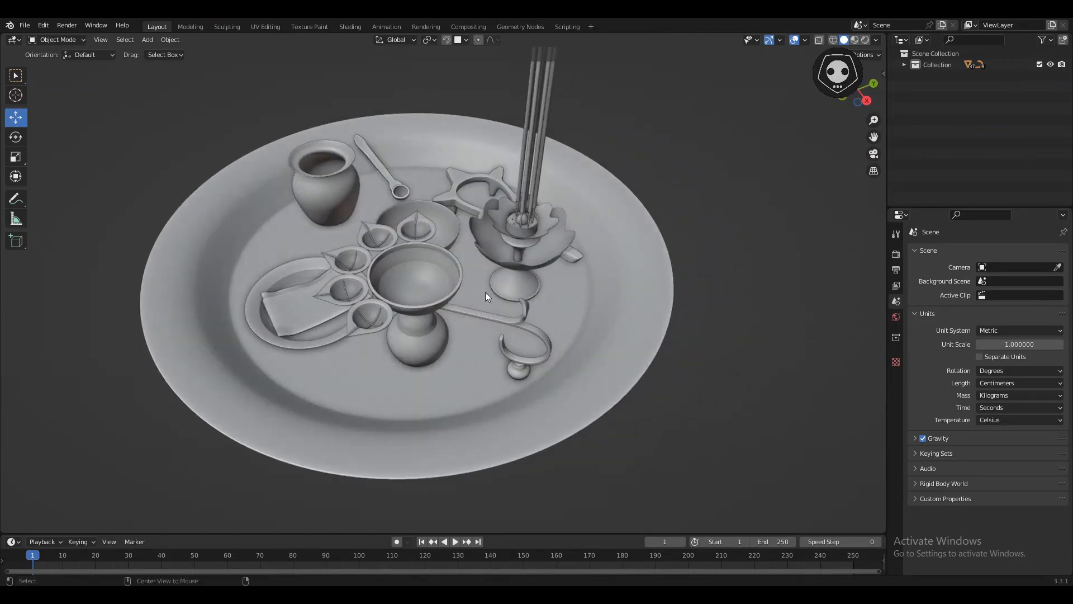
{"action": "scroll", "coordinate": [486, 295], "scroll_direction": "up", "scroll_amount": 3}
{"action": "left_click", "coordinate": [542, 297]}
{"action": "scroll", "coordinate": [537, 296], "scroll_direction": "down", "scroll_amount": 8}
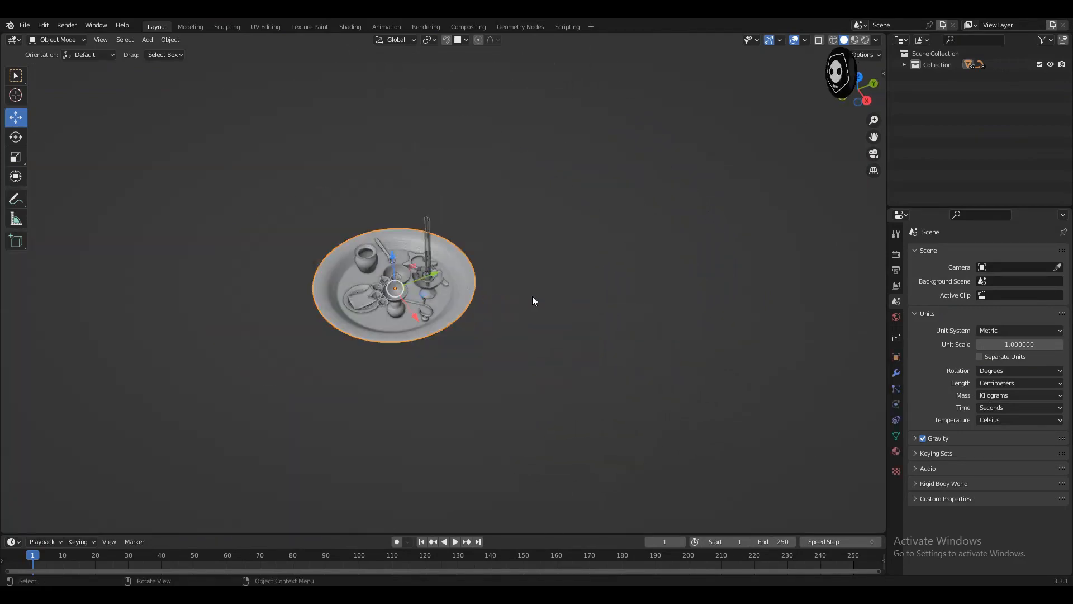
{"action": "scroll", "coordinate": [532, 294], "scroll_direction": "up", "scroll_amount": 3}
{"action": "middle_click_drag", "start_coordinate": [400, 289], "coordinate": [535, 321], "text": "shift"}
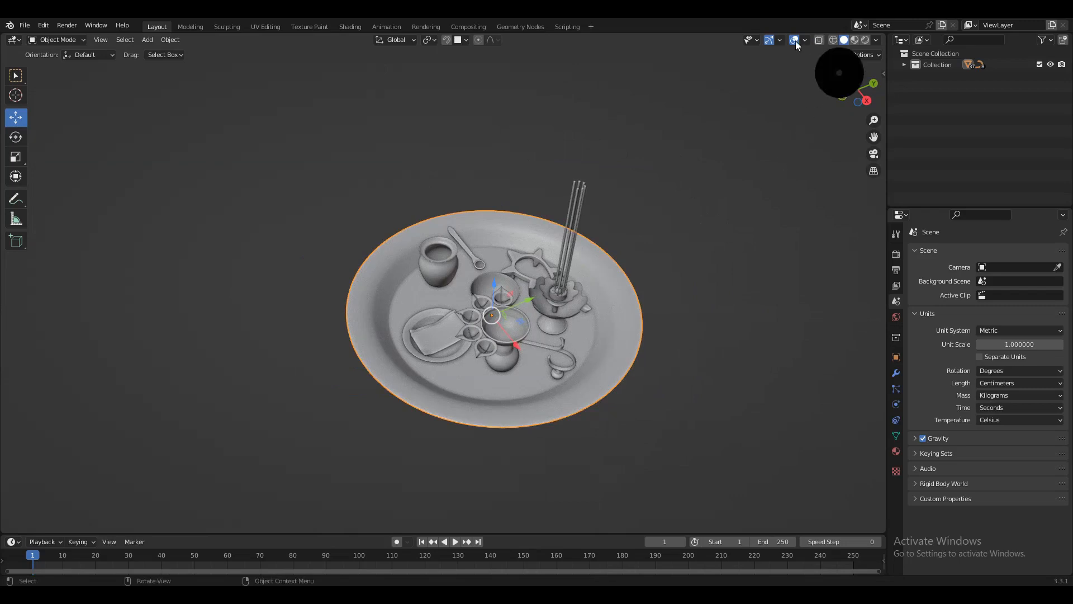
{"action": "left_click", "coordinate": [876, 40]}
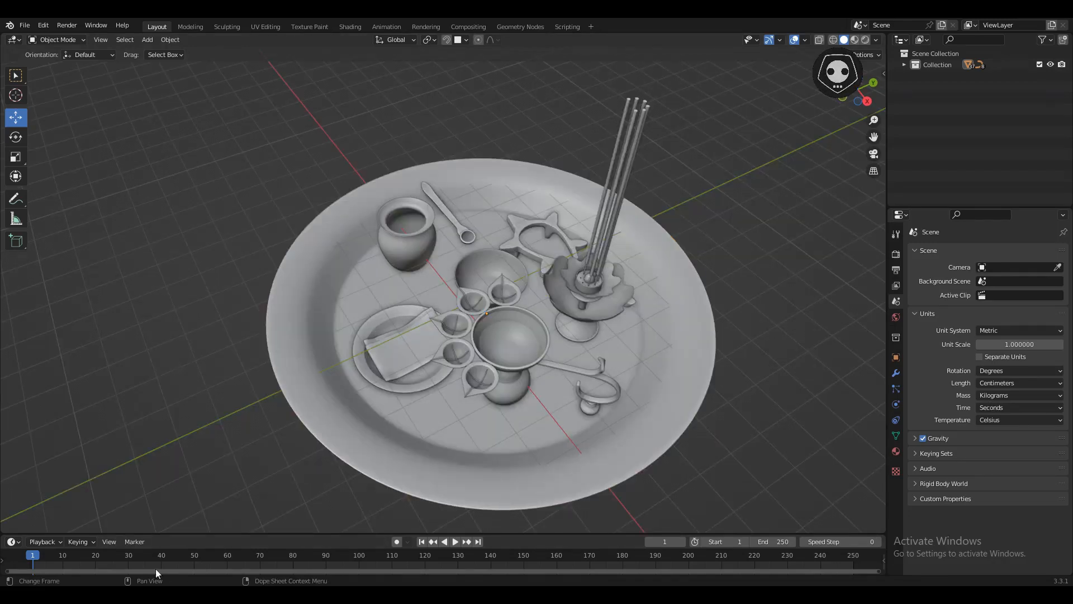
Step: Examine the untextured tray, pot, spoon, bowls, lamp, incense holder and folded cloth from several sides and distances
{"action": "scroll", "coordinate": [438, 438], "scroll_direction": "up", "scroll_amount": 2}
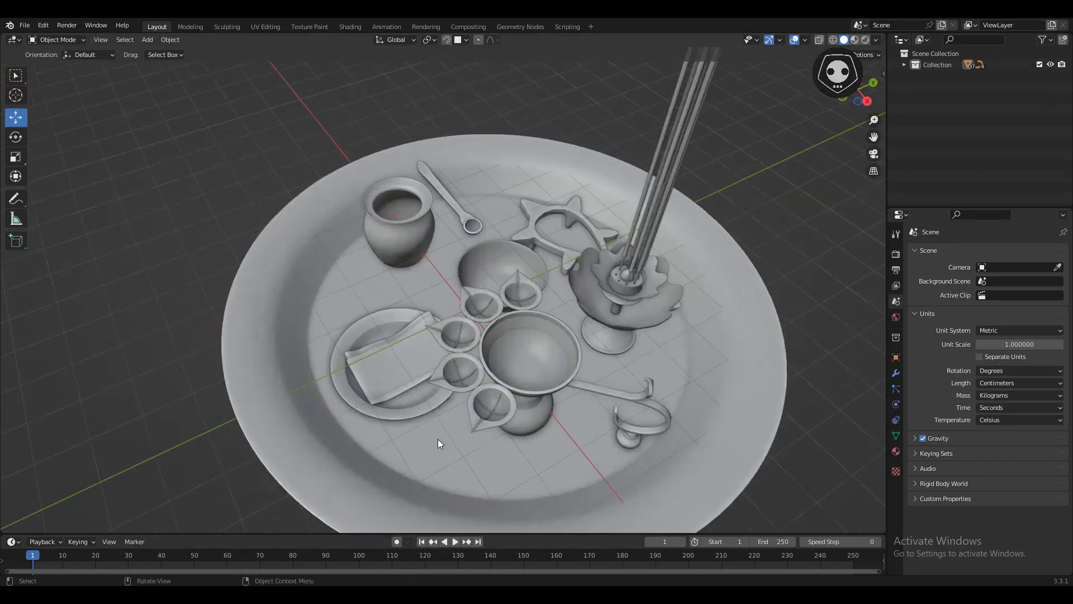
{"action": "scroll", "coordinate": [391, 445], "scroll_direction": "down", "scroll_amount": 2}
{"action": "middle_click_drag", "start_coordinate": [404, 438], "coordinate": [512, 425]}
{"action": "scroll", "coordinate": [451, 444], "scroll_direction": "up", "scroll_amount": 1}
{"action": "scroll", "coordinate": [510, 417], "scroll_direction": "up", "scroll_amount": 4}
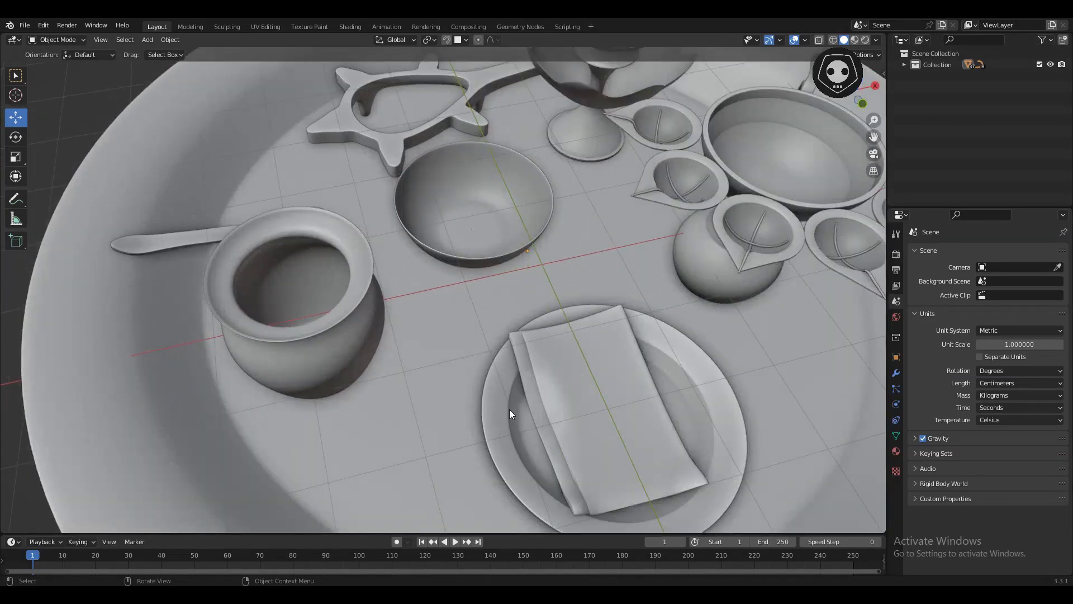
{"action": "scroll", "coordinate": [539, 391], "scroll_direction": "down", "scroll_amount": 5}
{"action": "middle_click_drag", "start_coordinate": [496, 354], "coordinate": [500, 419]}
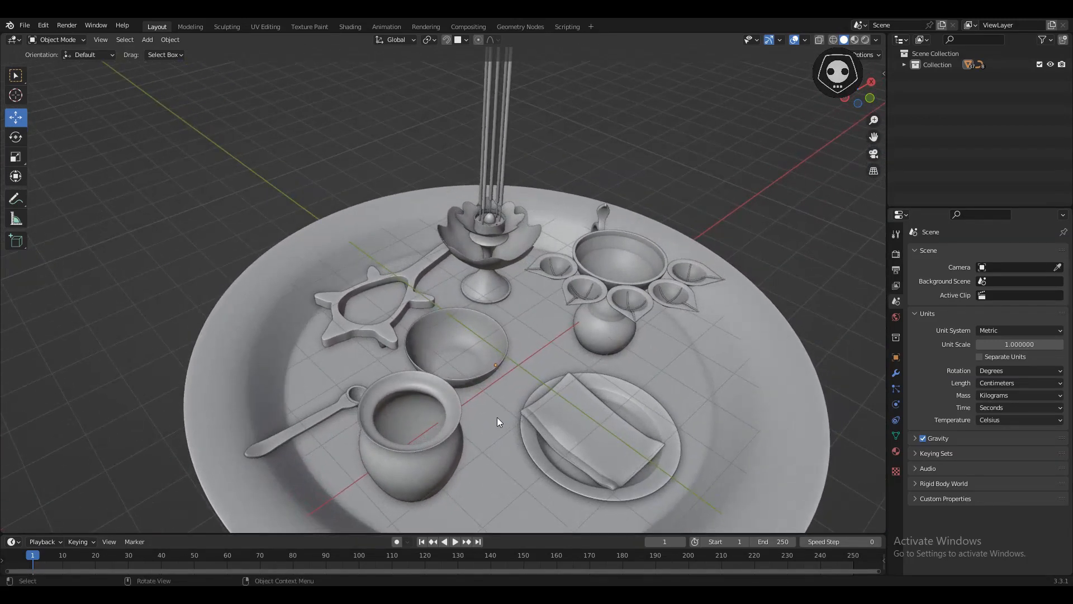
{"action": "scroll", "coordinate": [505, 408], "scroll_direction": "down", "scroll_amount": 2}
{"action": "left_click_drag", "start_coordinate": [507, 383], "coordinate": [528, 361]}
{"action": "middle_click_drag", "start_coordinate": [482, 374], "coordinate": [497, 359]}
{"action": "left_click", "coordinate": [629, 204]}
{"action": "scroll", "coordinate": [458, 315], "scroll_direction": "up", "scroll_amount": 5}
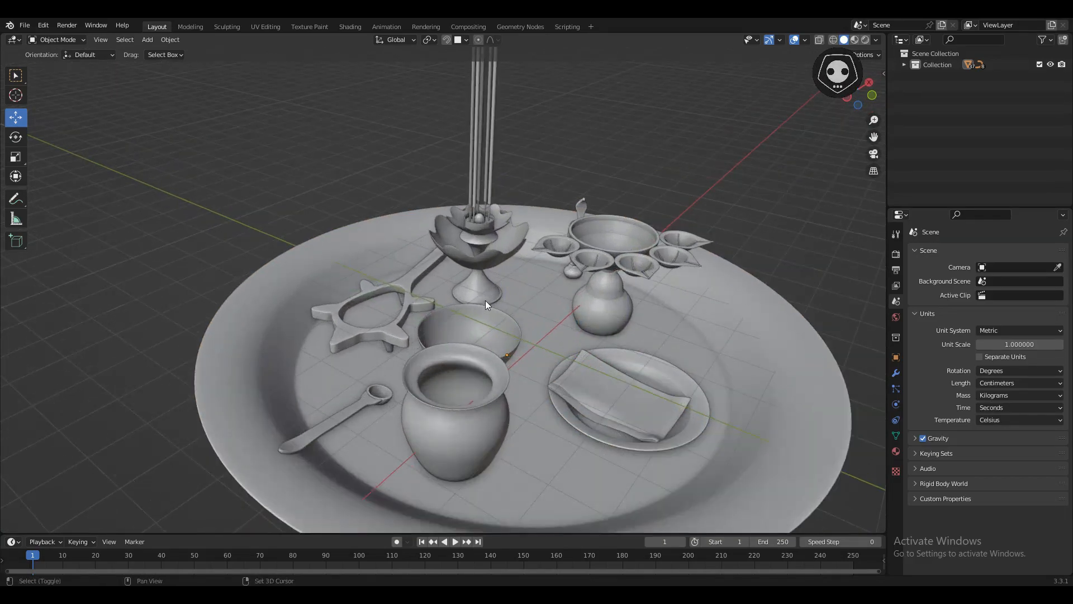
{"action": "scroll", "coordinate": [494, 352], "scroll_direction": "down", "scroll_amount": 4}
{"action": "mouse_move", "coordinate": [494, 355]}
{"action": "middle_mouse_down"}
{"action": "mouse_move", "coordinate": [525, 354]}
{"action": "mouse_move", "coordinate": [505, 370]}
{"action": "mouse_move", "coordinate": [491, 343]}
{"action": "middle_mouse_up"}
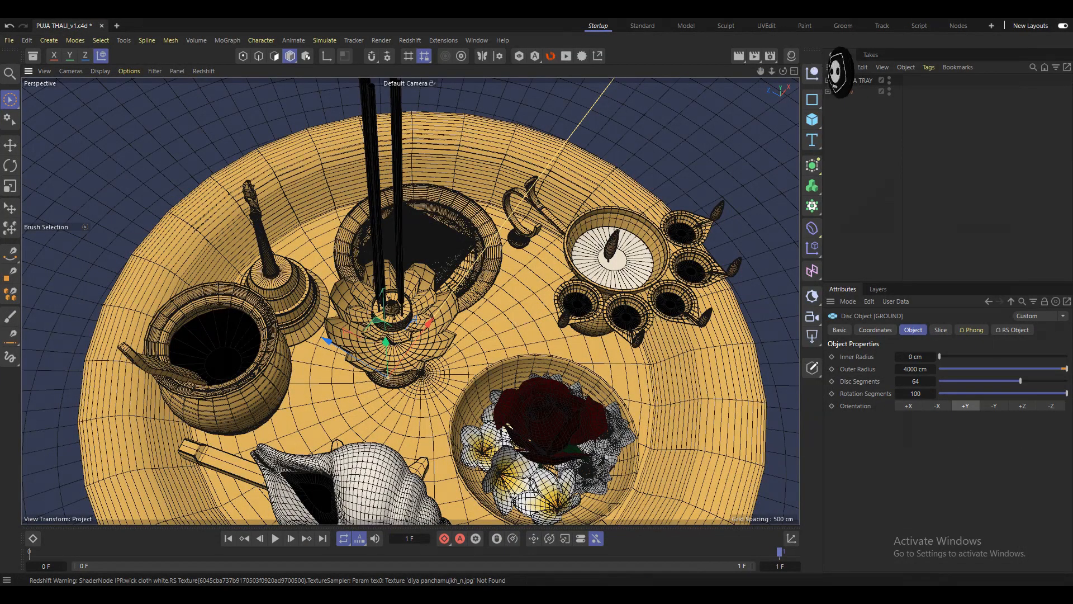
Step: Switch back to Cinema 4D and set the viewport display to plain Gouraud Shading without lines
{"action": "key", "text": "n"}
{"action": "key", "text": "a"}
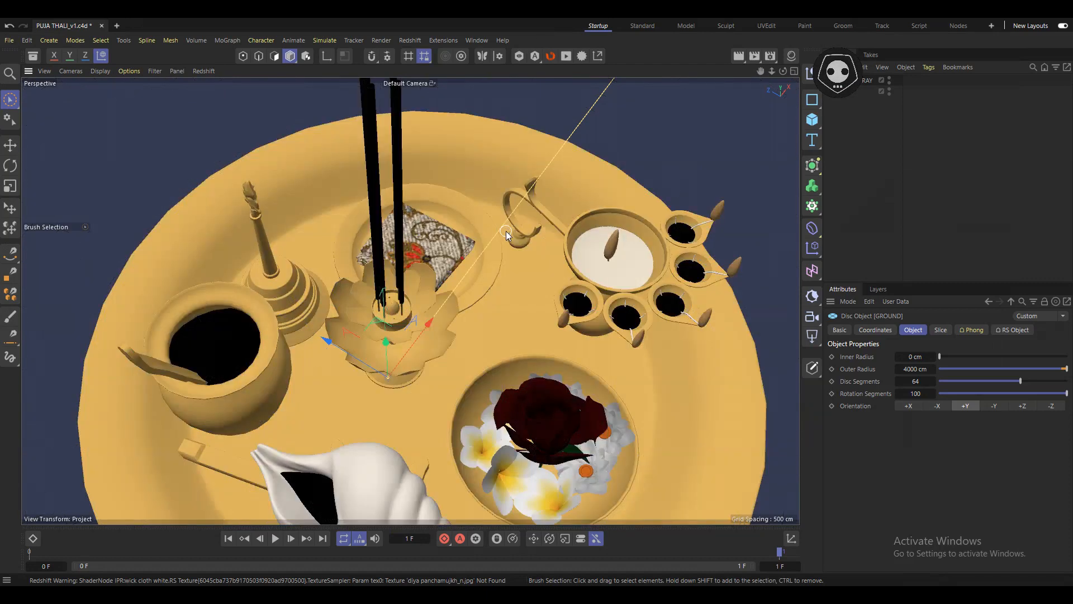
{"action": "scroll", "coordinate": [506, 230], "scroll_direction": "down", "scroll_amount": 2}
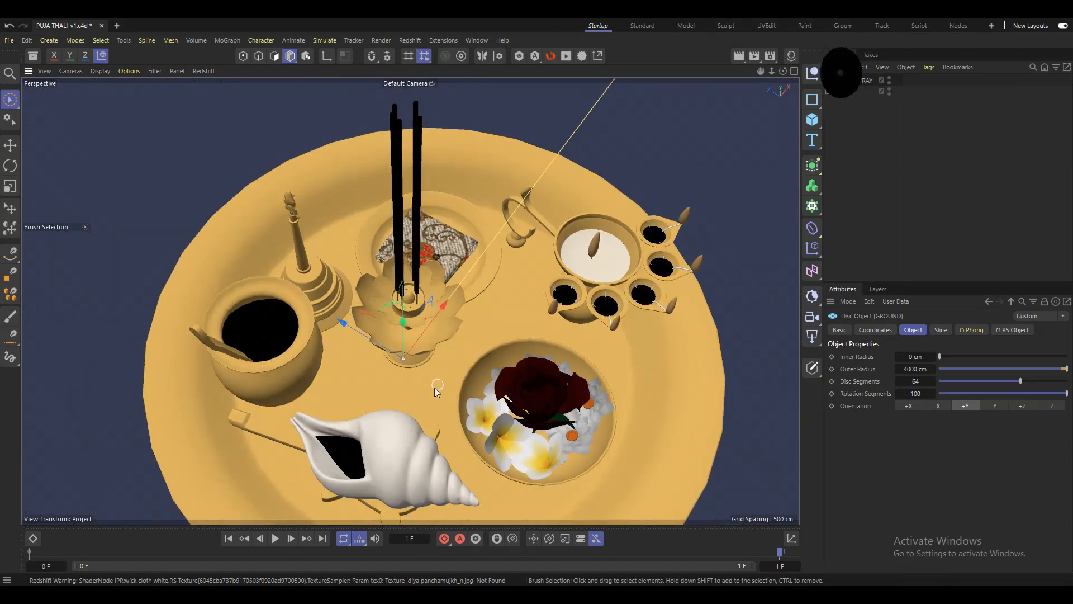
{"action": "left_click_drag", "start_coordinate": [421, 393], "coordinate": [438, 368], "text": "alt"}
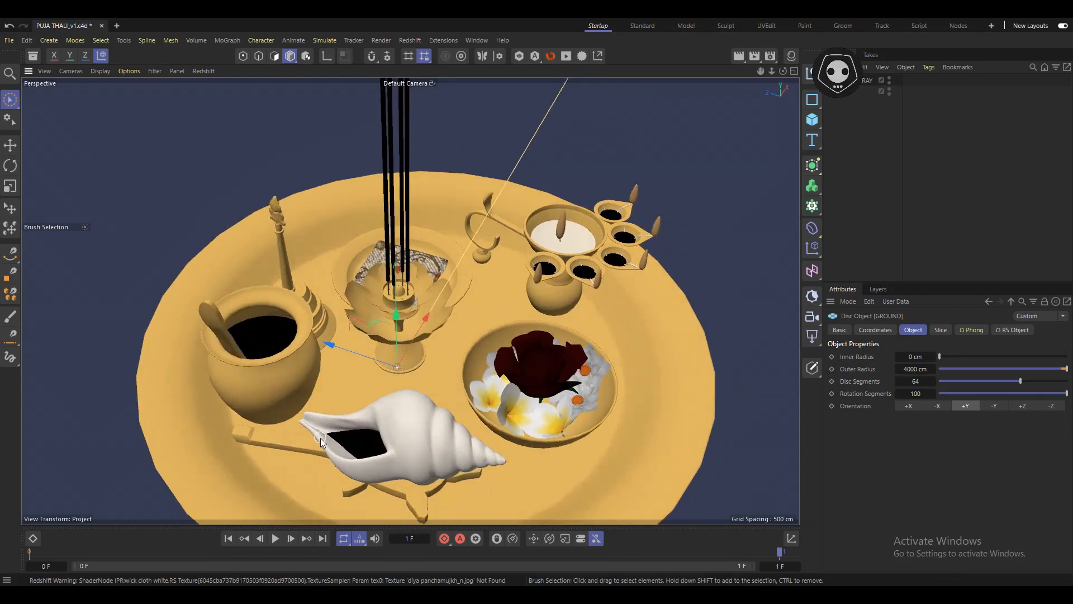
{"action": "scroll", "coordinate": [319, 438], "scroll_direction": "down", "scroll_amount": 2}
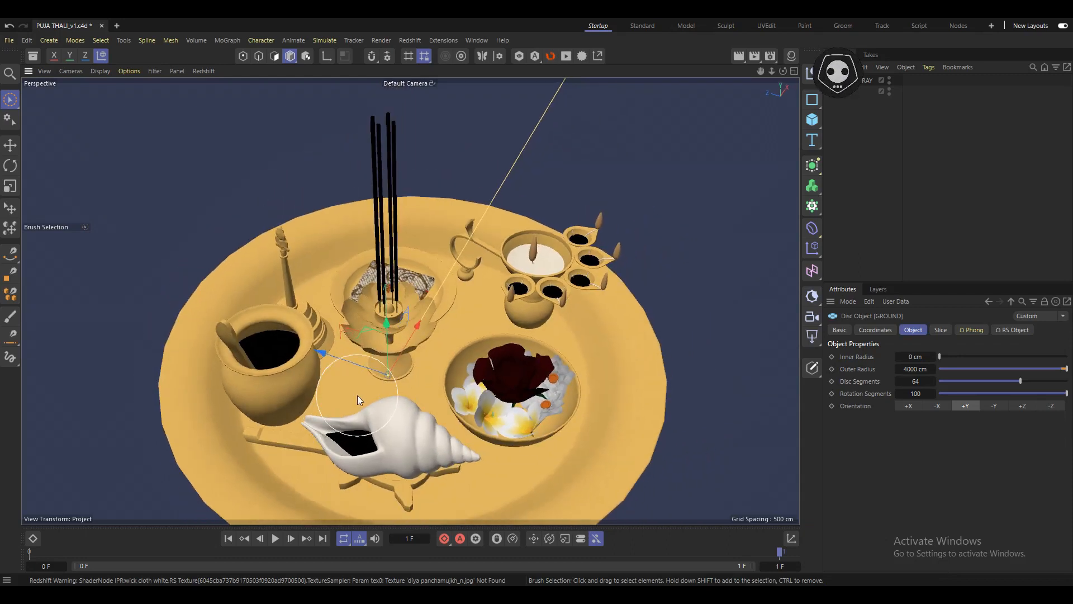
Step: Show the scene's material library and open the shader graph of the gold RS Material
{"action": "left_click_drag", "start_coordinate": [367, 398], "coordinate": [417, 361], "text": "alt"}
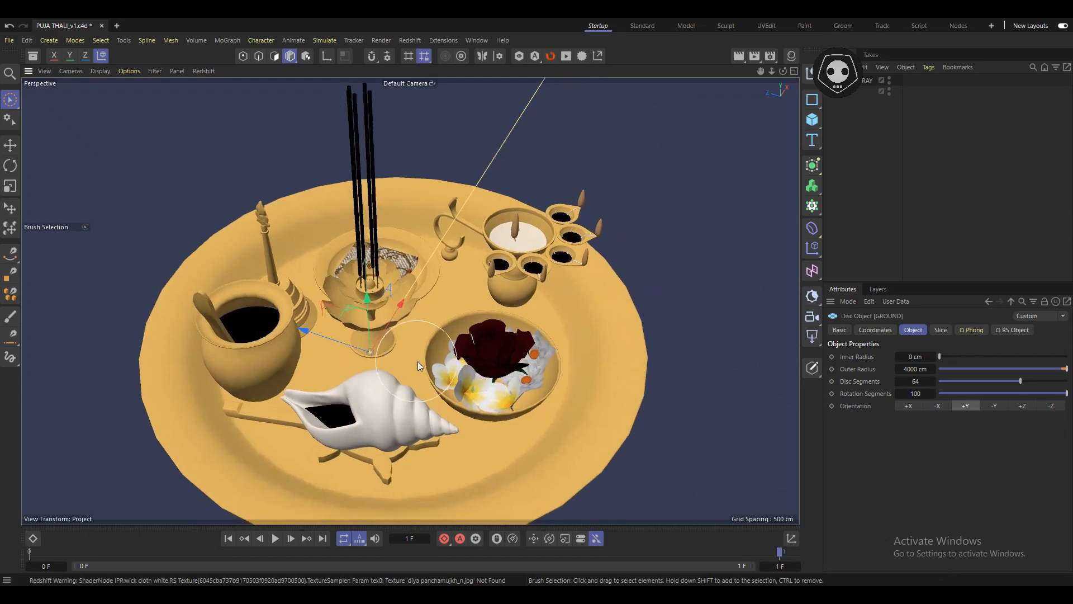
{"action": "left_click", "coordinate": [792, 55]}
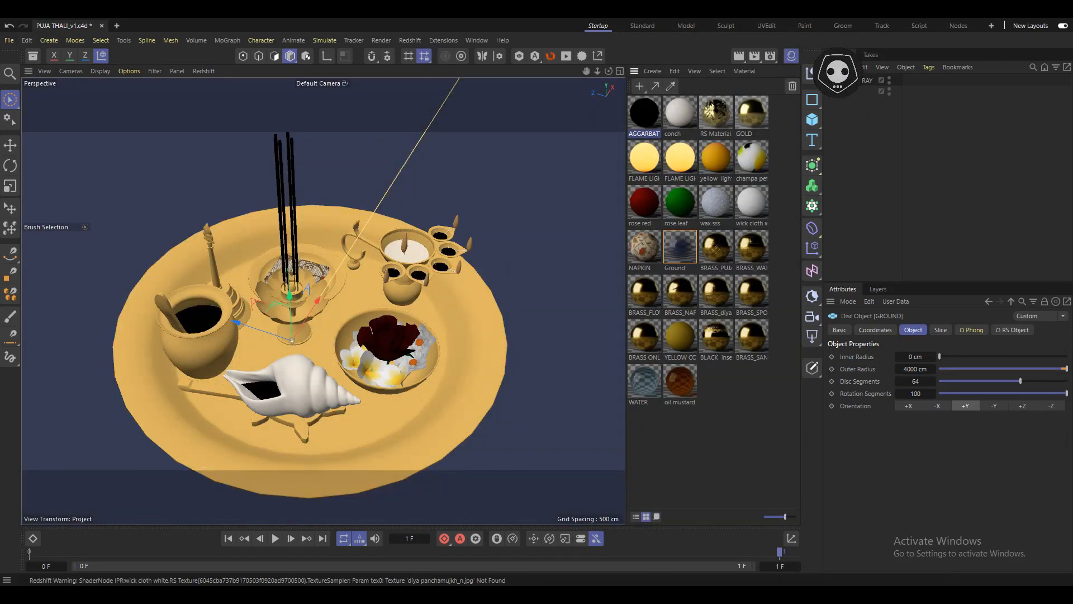
{"action": "double_click", "coordinate": [715, 113]}
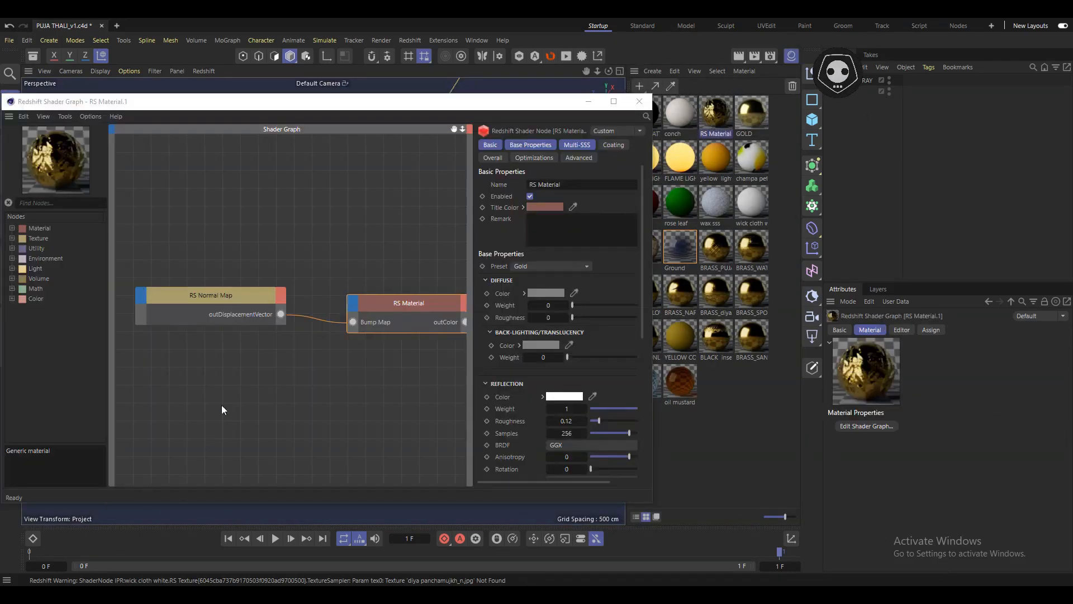
{"action": "scroll", "coordinate": [257, 350], "scroll_direction": "up", "scroll_amount": 1}
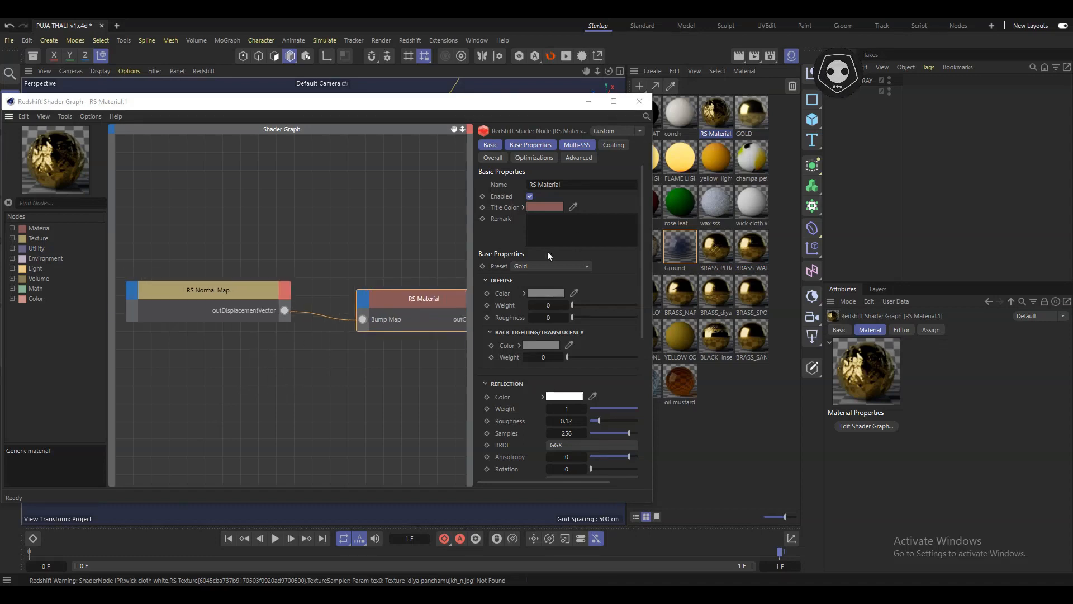
Step: Delete the unconnected normal texture node from the GOLD material's shader graph
{"action": "left_click", "coordinate": [754, 113]}
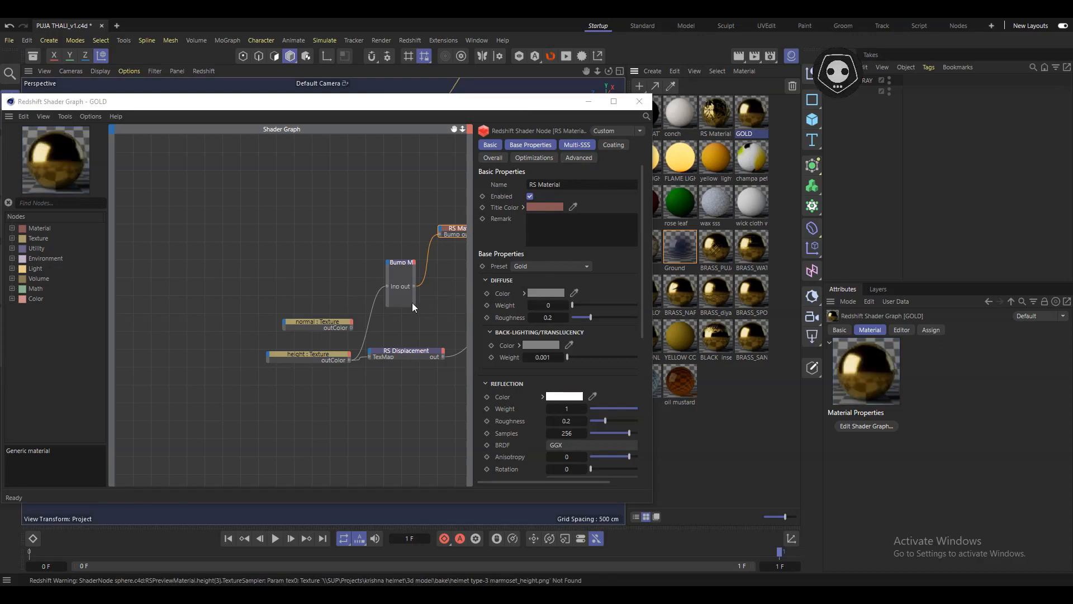
{"action": "middle_click_drag", "start_coordinate": [412, 303], "coordinate": [352, 307]}
{"action": "middle_click_drag", "start_coordinate": [434, 297], "coordinate": [401, 305]}
{"action": "scroll", "coordinate": [282, 342], "scroll_direction": "up", "scroll_amount": 1}
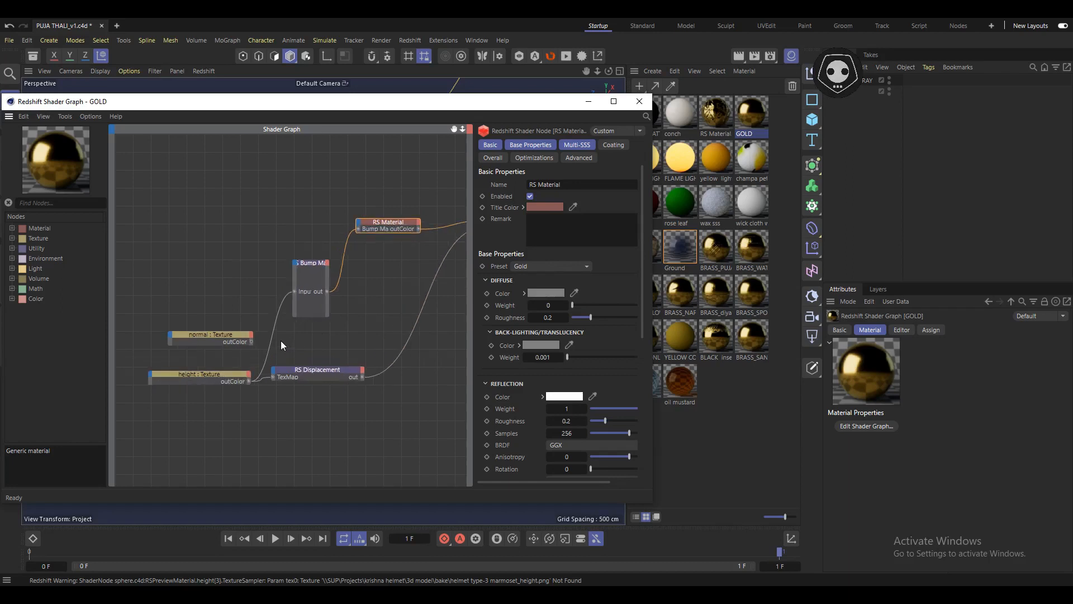
{"action": "left_click", "coordinate": [222, 339]}
{"action": "right_click", "coordinate": [221, 339]}
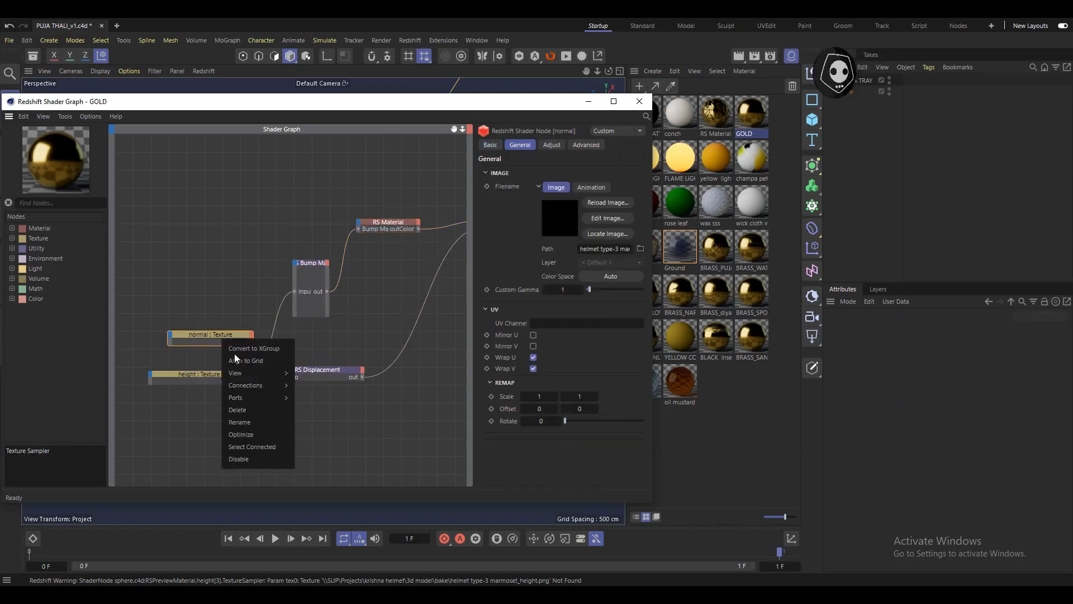
{"action": "left_click", "coordinate": [237, 410]}
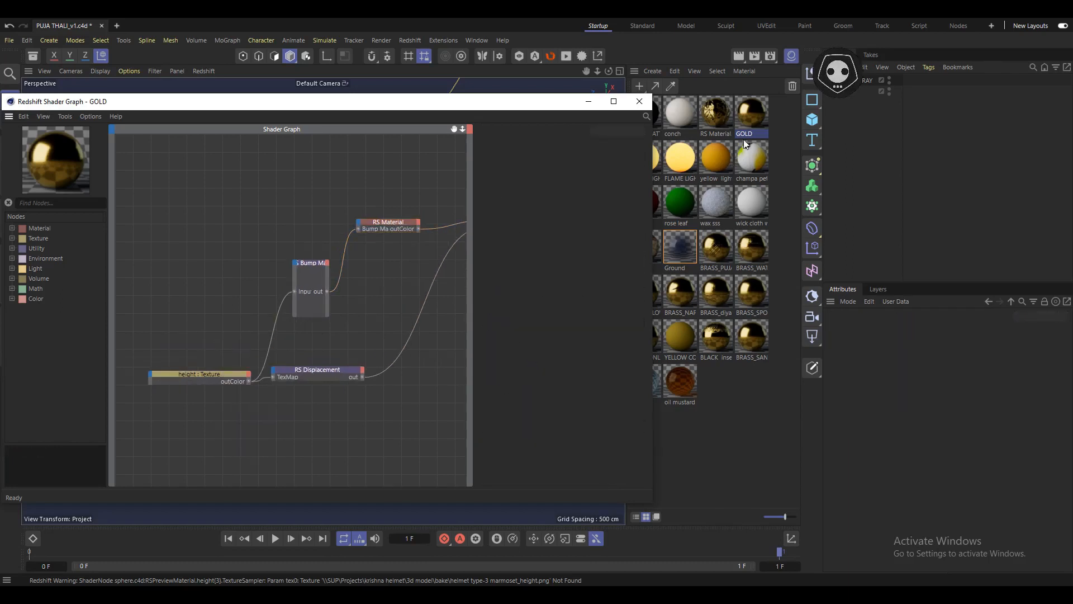
Step: Examine the FLAME LIGHT material's graph: the color ramp, the alpha ramp and the RS Incandescent node's settings
{"action": "left_click", "coordinate": [683, 158]}
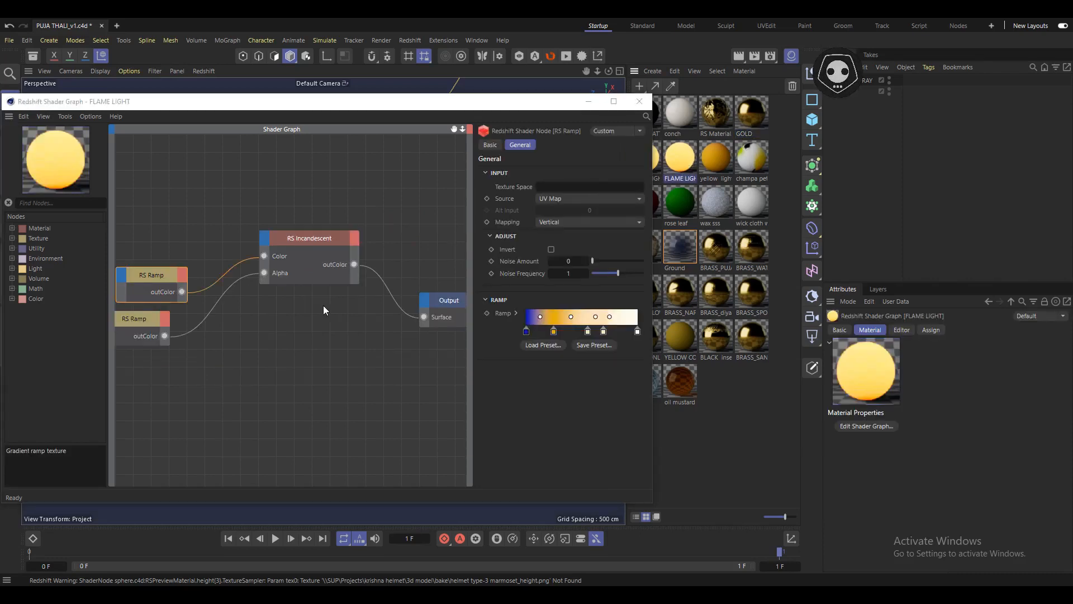
{"action": "middle_click_drag", "start_coordinate": [241, 318], "coordinate": [294, 315]}
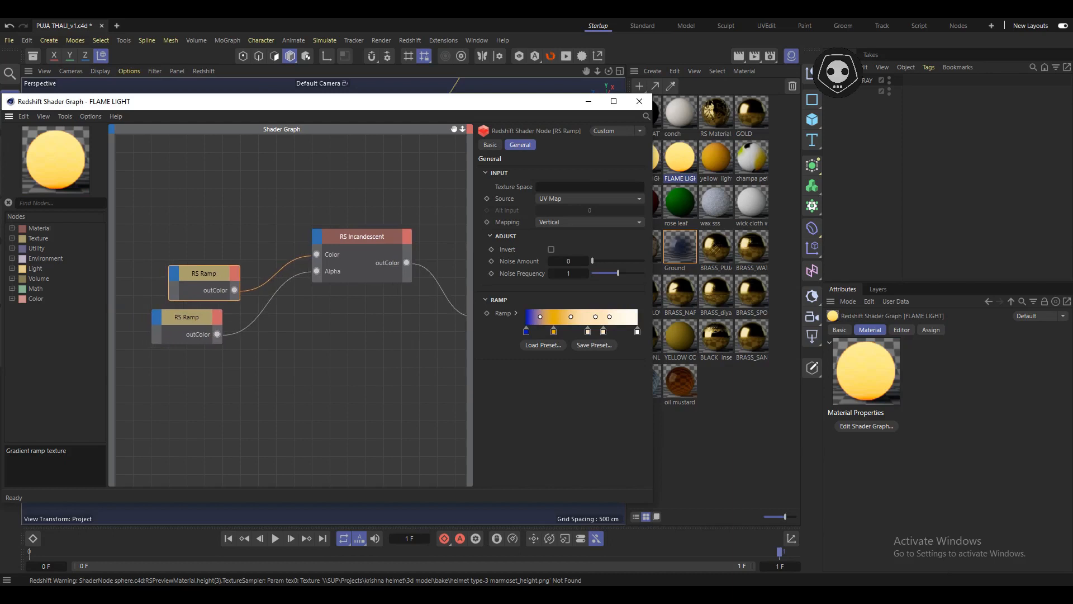
{"action": "left_click", "coordinate": [189, 271]}
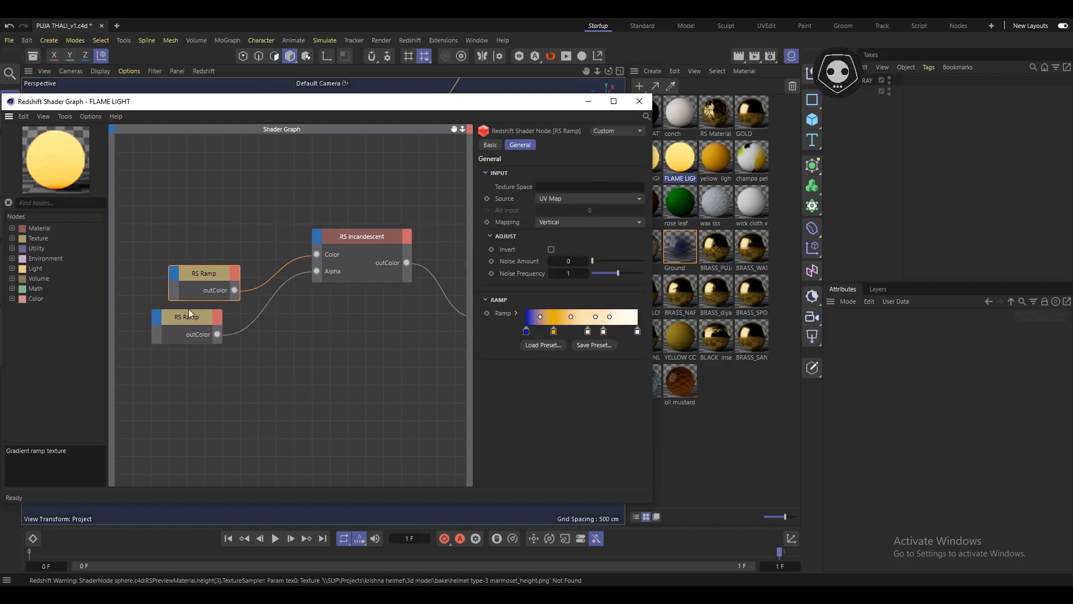
{"action": "left_click", "coordinate": [185, 324]}
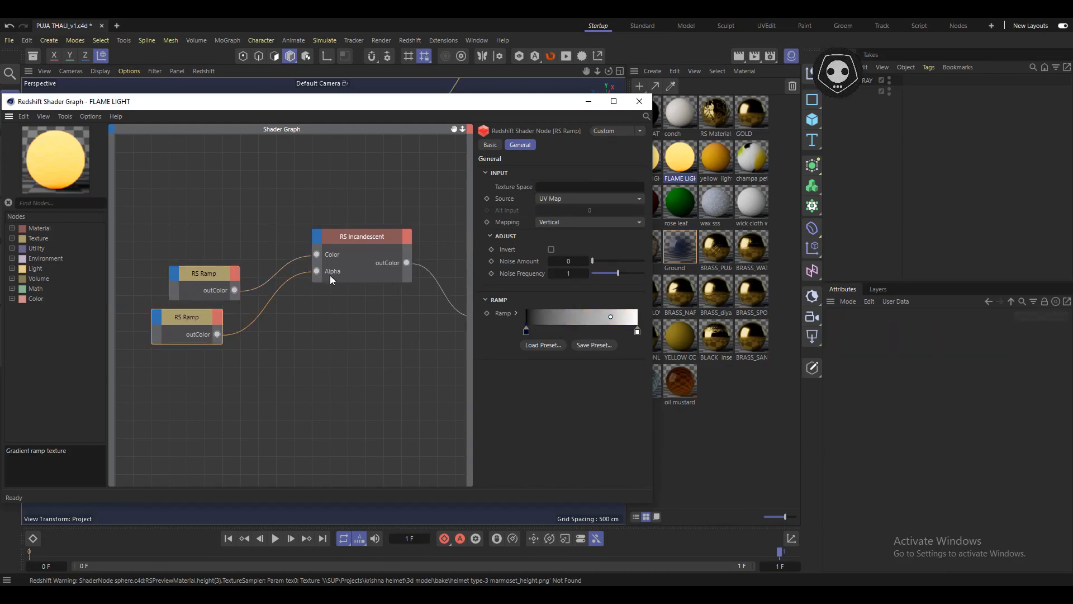
{"action": "left_click", "coordinate": [348, 239]}
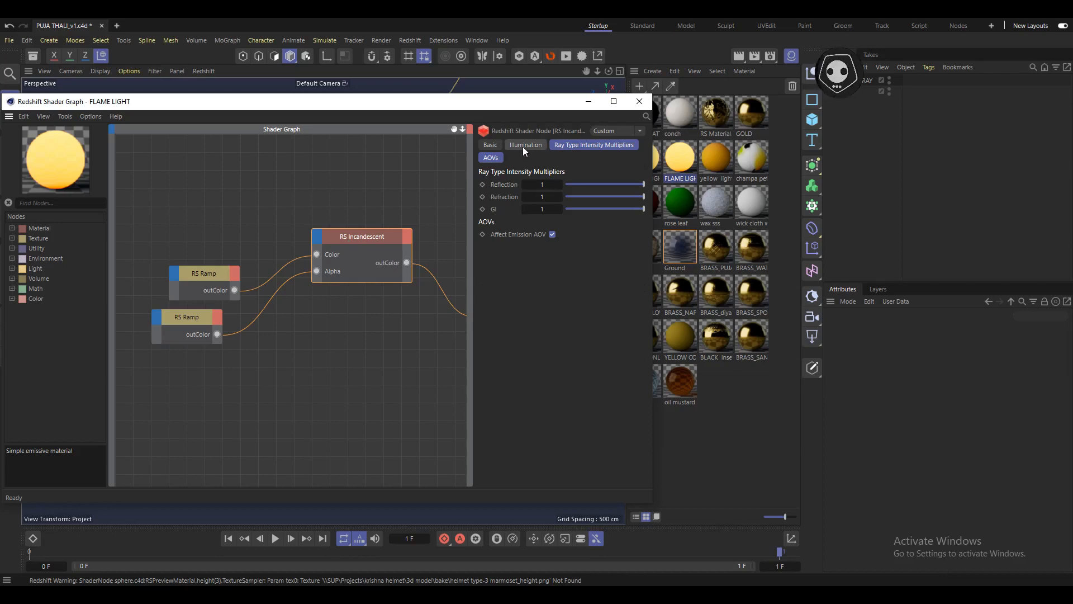
{"action": "left_click", "coordinate": [214, 279]}
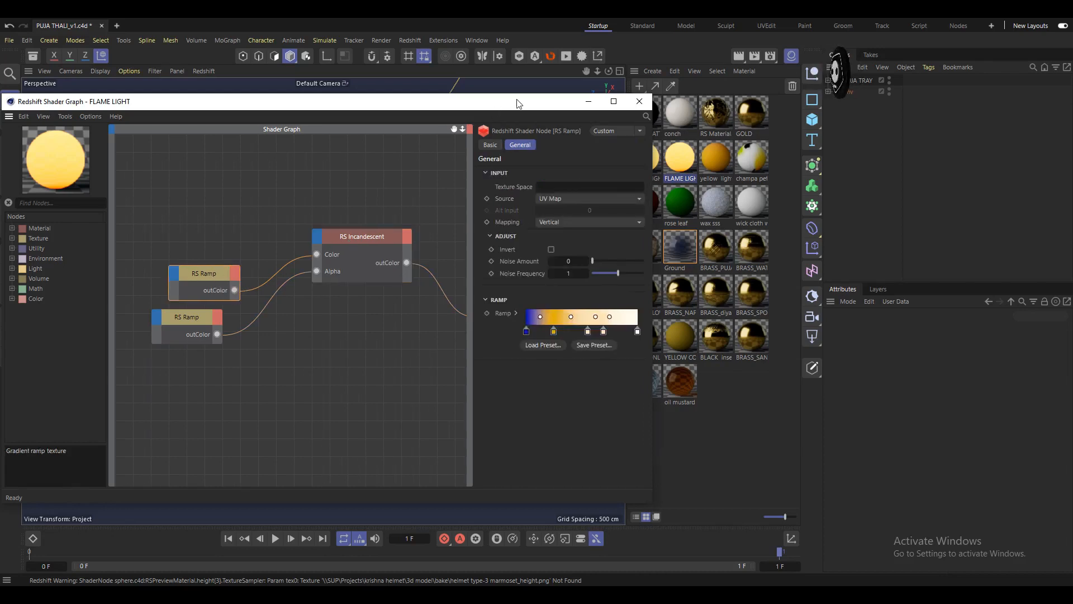
{"action": "left_click_drag", "start_coordinate": [512, 103], "coordinate": [476, 104]}
{"action": "left_click", "coordinate": [680, 157]}
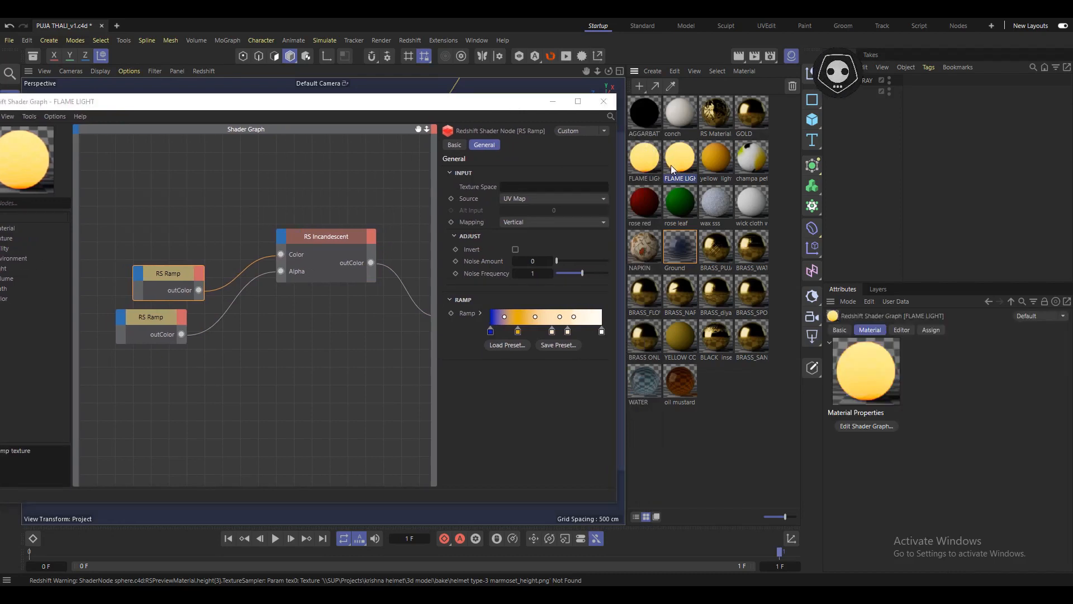
{"action": "left_click", "coordinate": [167, 273]}
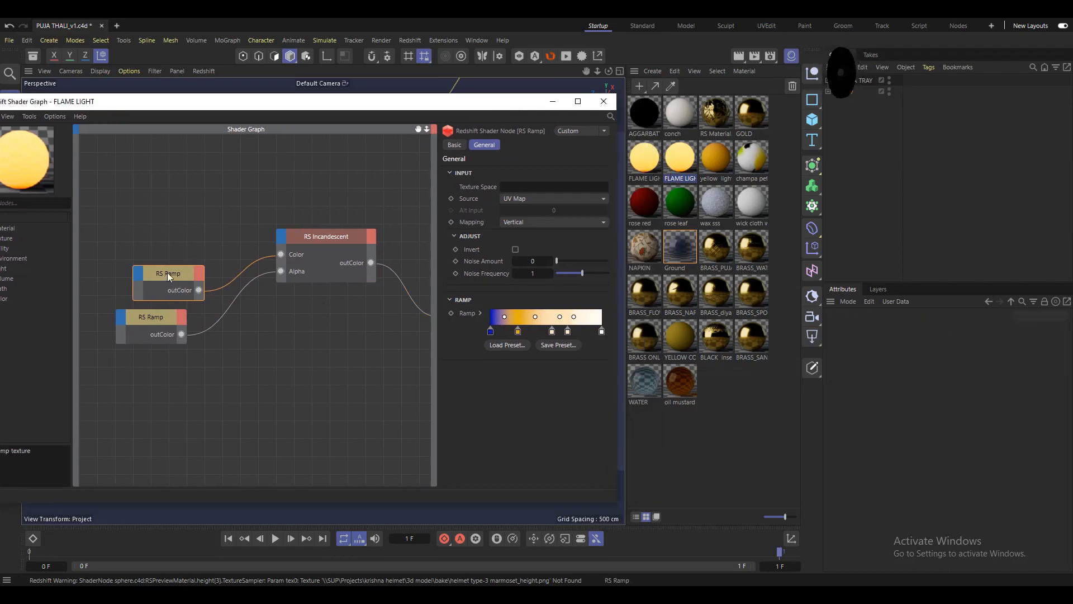
{"action": "left_click", "coordinate": [157, 317]}
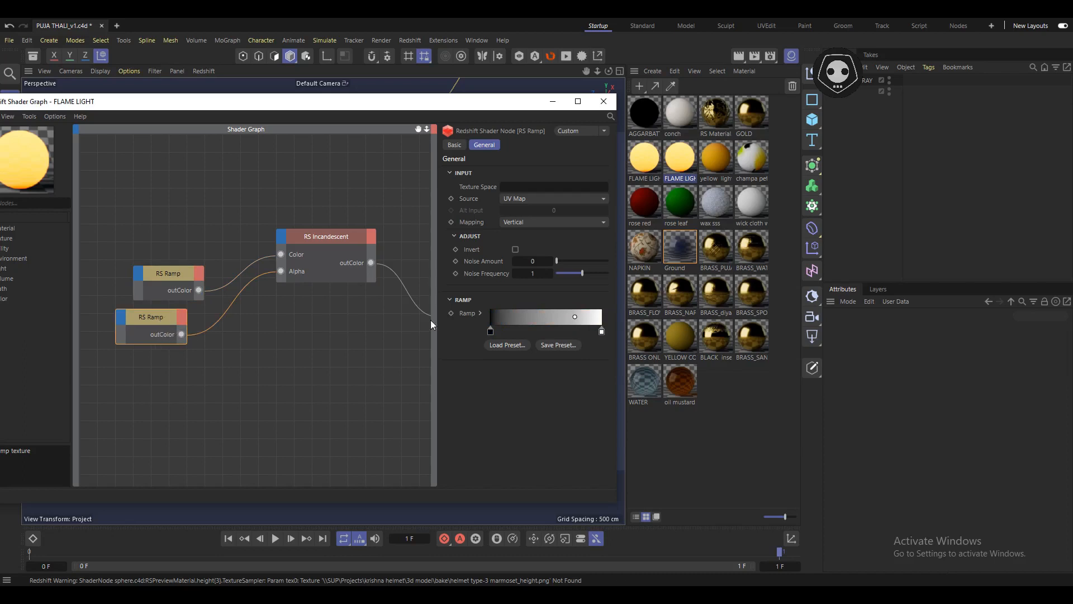
{"action": "left_click", "coordinate": [320, 235]}
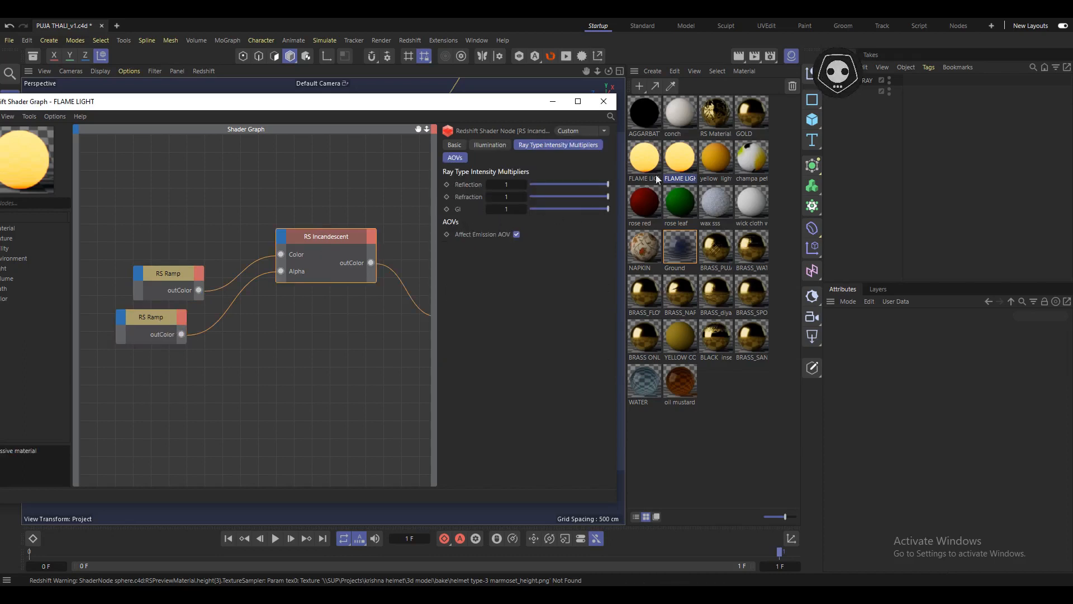
Step: Show the general texture settings of the RS Normal Map node in the gold RS Material
{"action": "left_click", "coordinate": [705, 123]}
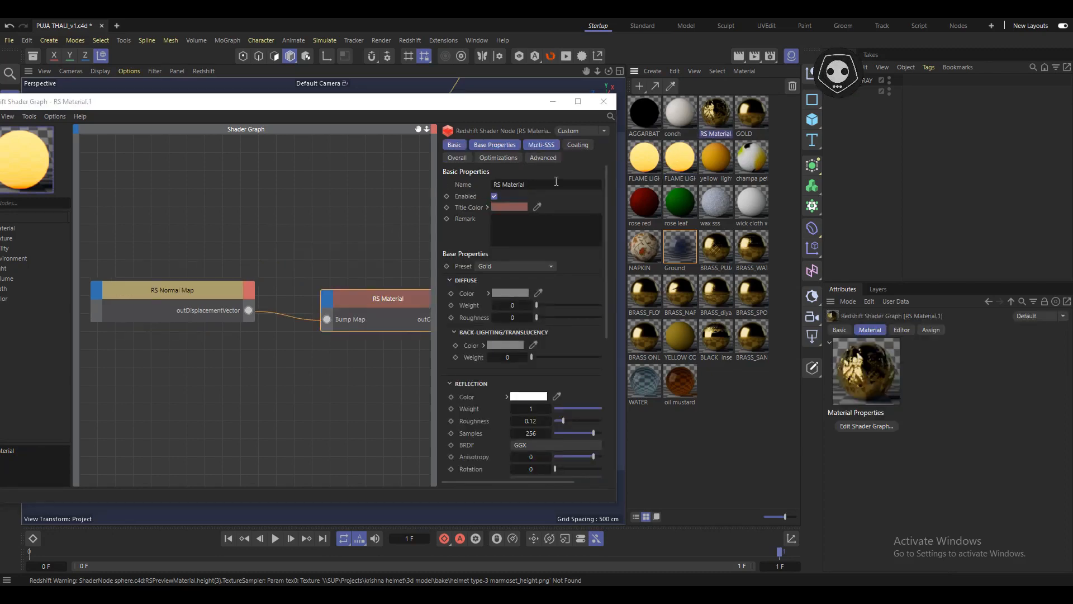
{"action": "left_click", "coordinate": [207, 298]}
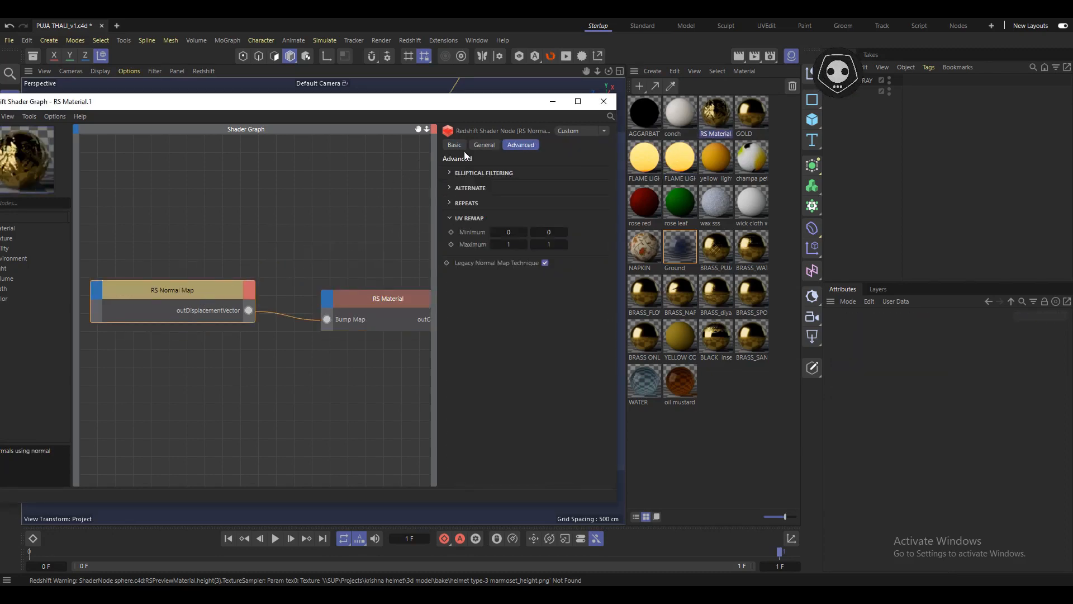
{"action": "left_click", "coordinate": [486, 146]}
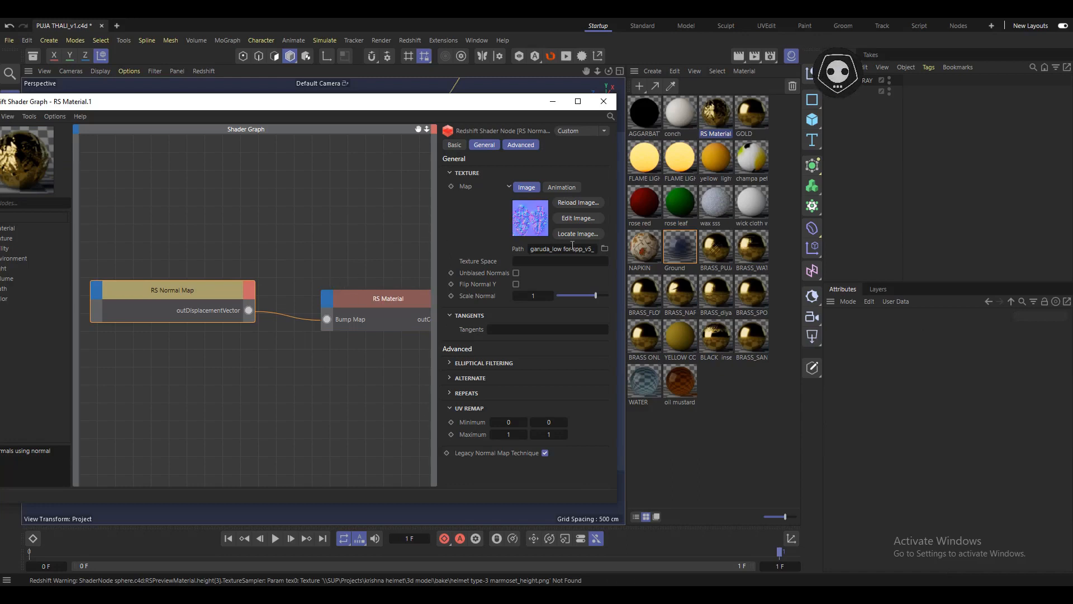
Step: Review the shader graphs and node settings of the champa petal, wax sss and oil mustard materials
{"action": "left_click", "coordinate": [753, 166]}
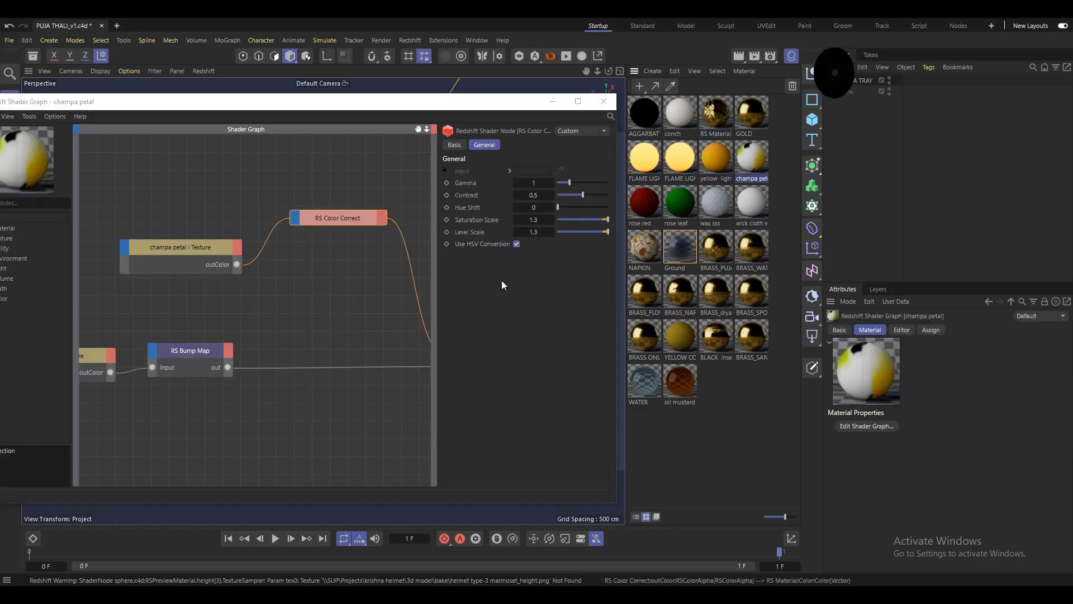
{"action": "left_click", "coordinate": [721, 205]}
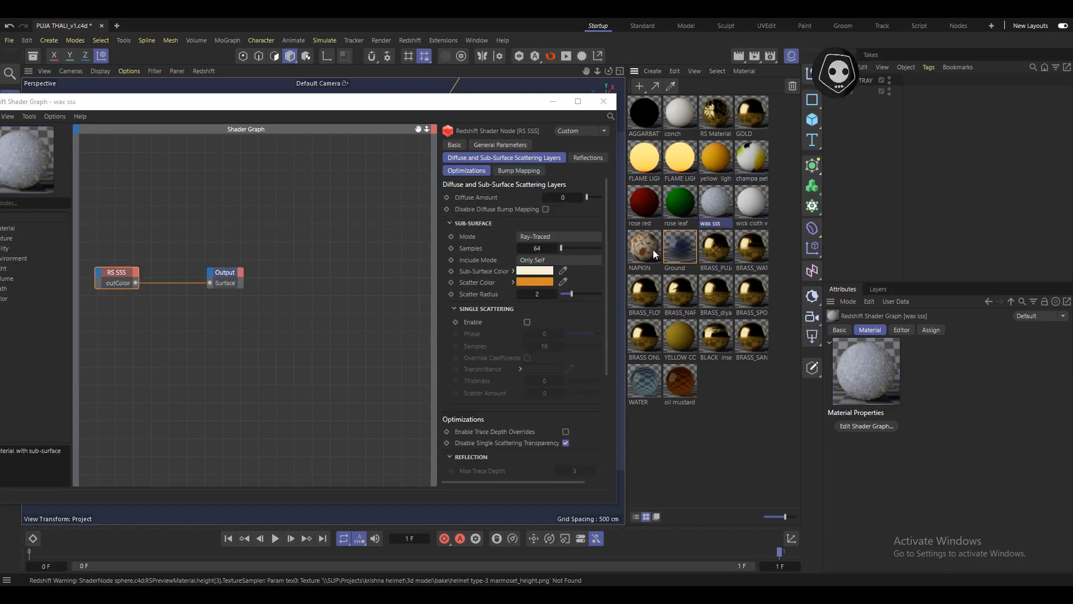
{"action": "left_click", "coordinate": [681, 382]}
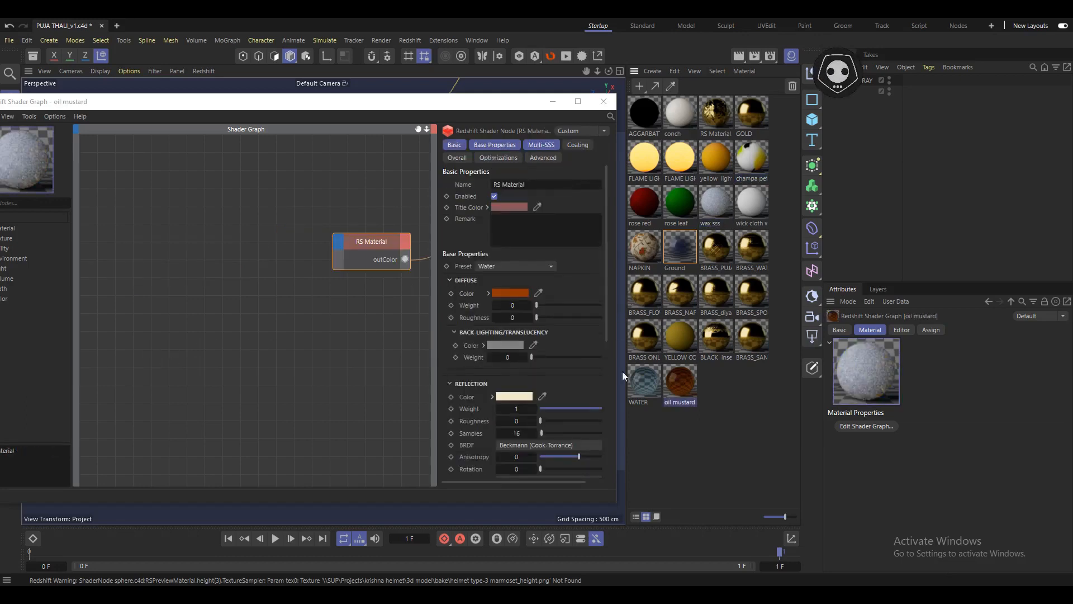
{"action": "middle_click_drag", "start_coordinate": [380, 289], "coordinate": [207, 309], "text": "alt"}
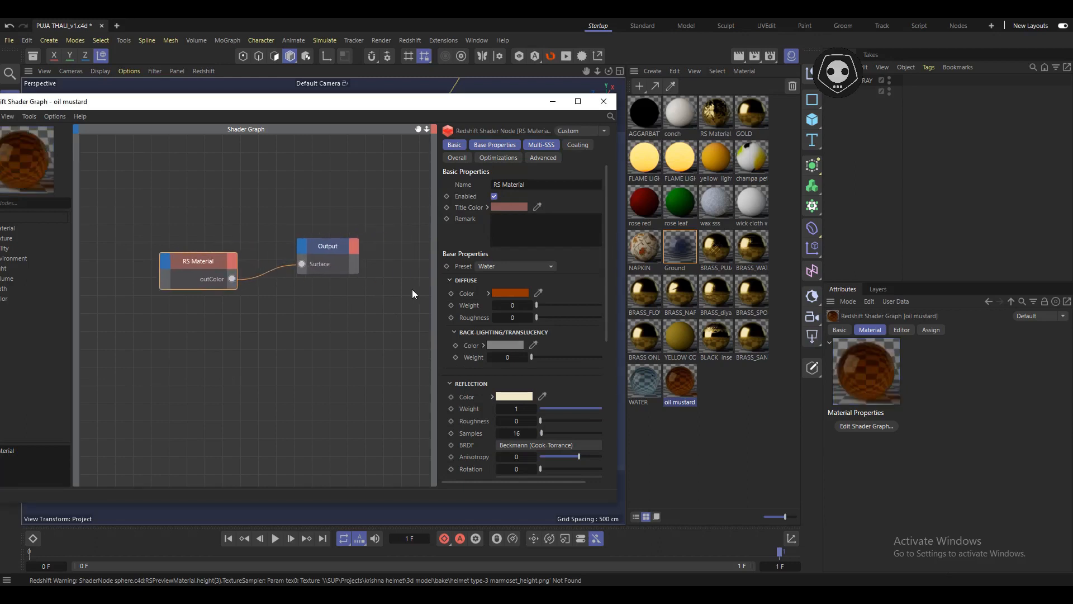
{"action": "scroll", "coordinate": [539, 316], "scroll_direction": "down", "scroll_amount": 3}
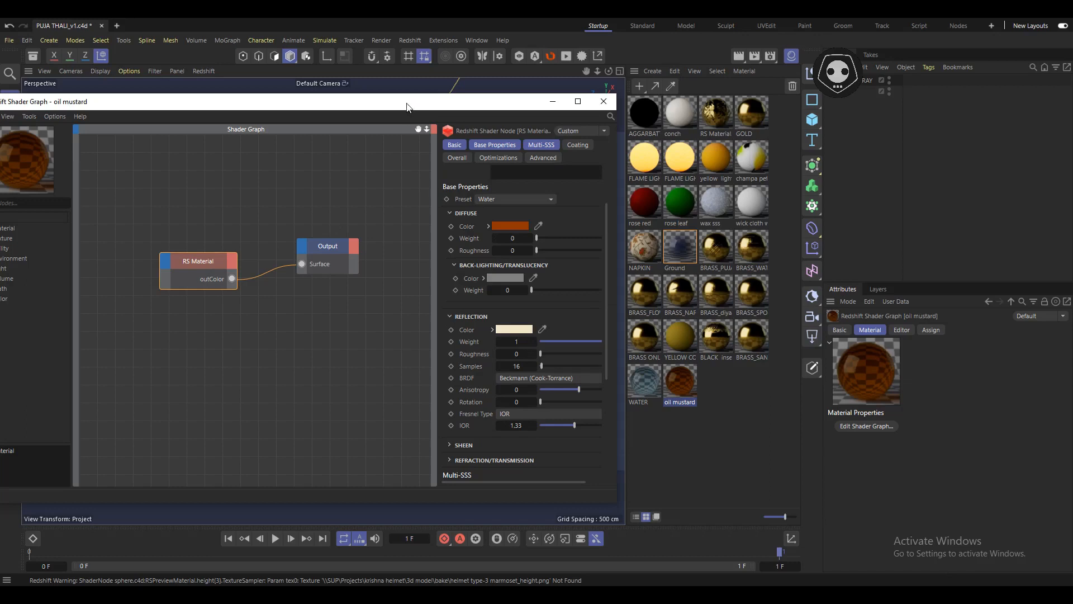
{"action": "left_click_drag", "start_coordinate": [407, 105], "coordinate": [432, 102]}
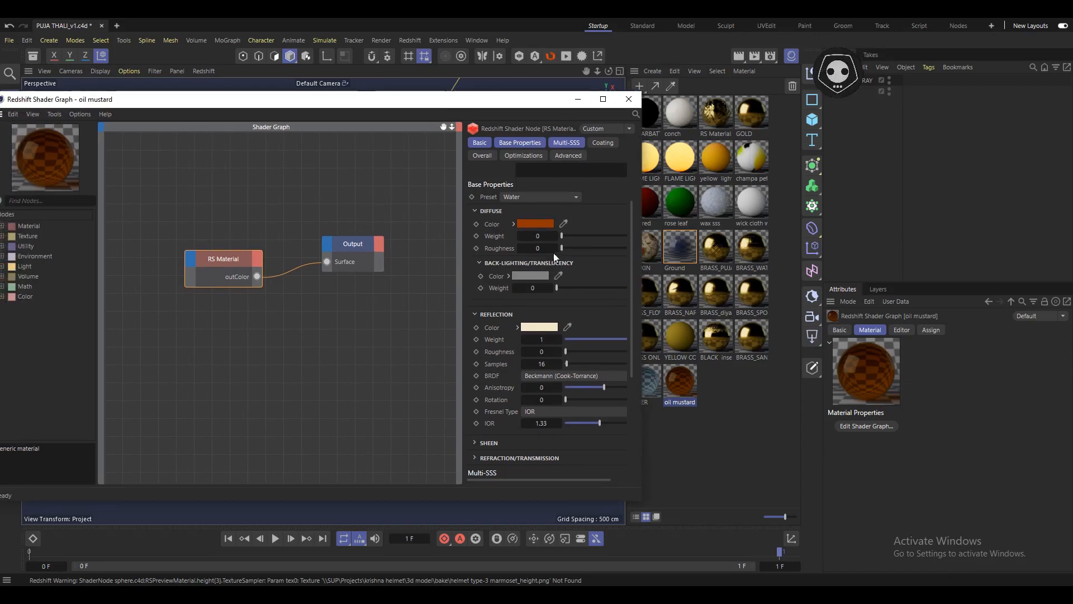
{"action": "left_click_drag", "start_coordinate": [632, 243], "coordinate": [649, 185]}
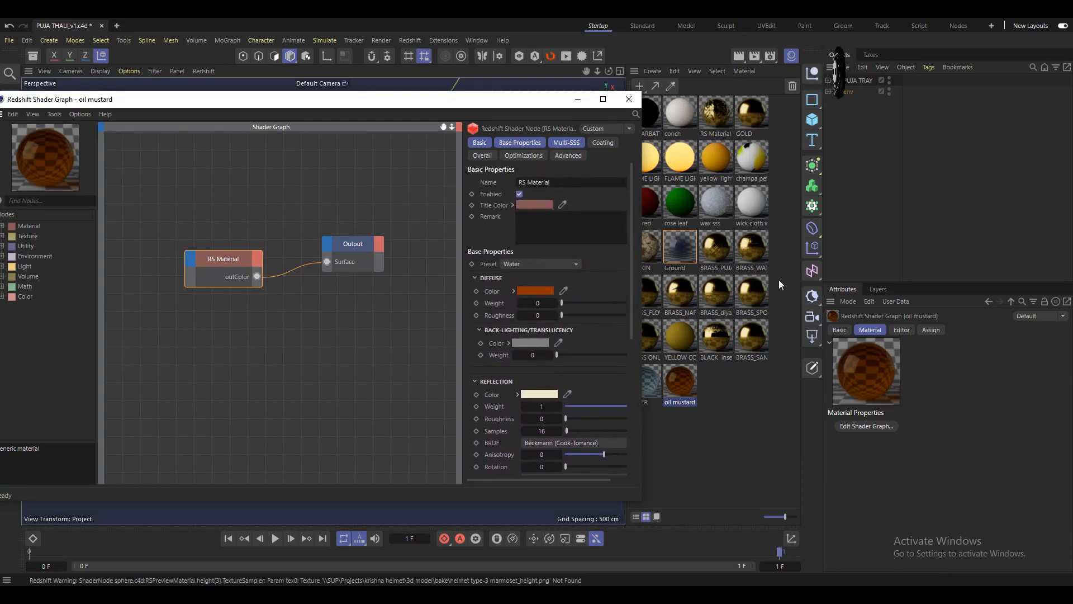
Step: Examine the BRASS_PUJA RIKABEE graph from the RS Texture through the bump map and material to the output
{"action": "left_click", "coordinate": [722, 248]}
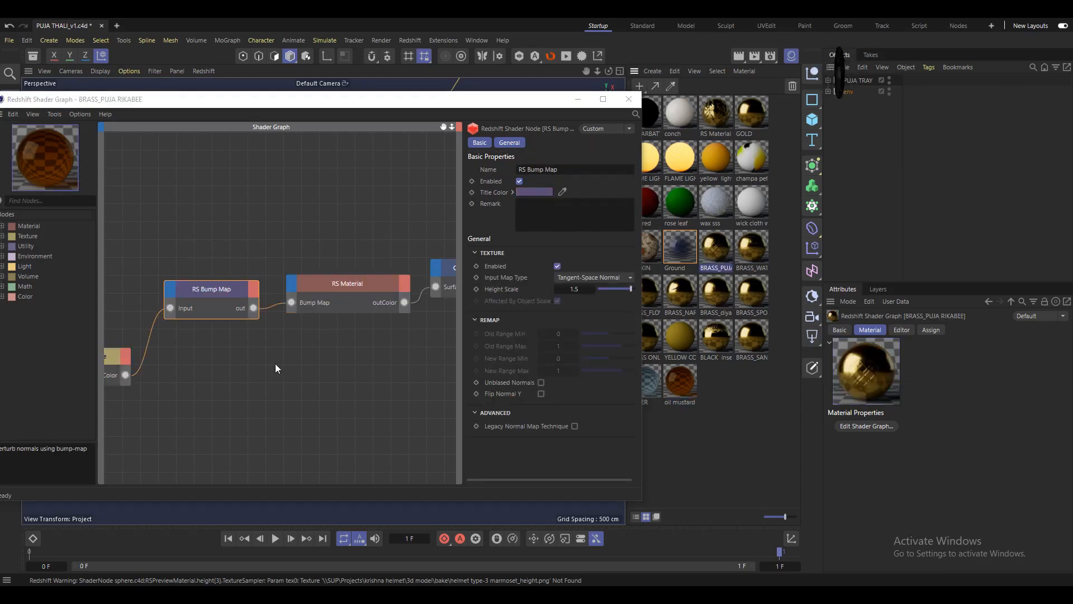
{"action": "left_click", "coordinate": [327, 349]}
{"action": "middle_click_drag", "start_coordinate": [328, 350], "coordinate": [427, 325]}
{"action": "middle_click_drag", "start_coordinate": [278, 352], "coordinate": [278, 351]}
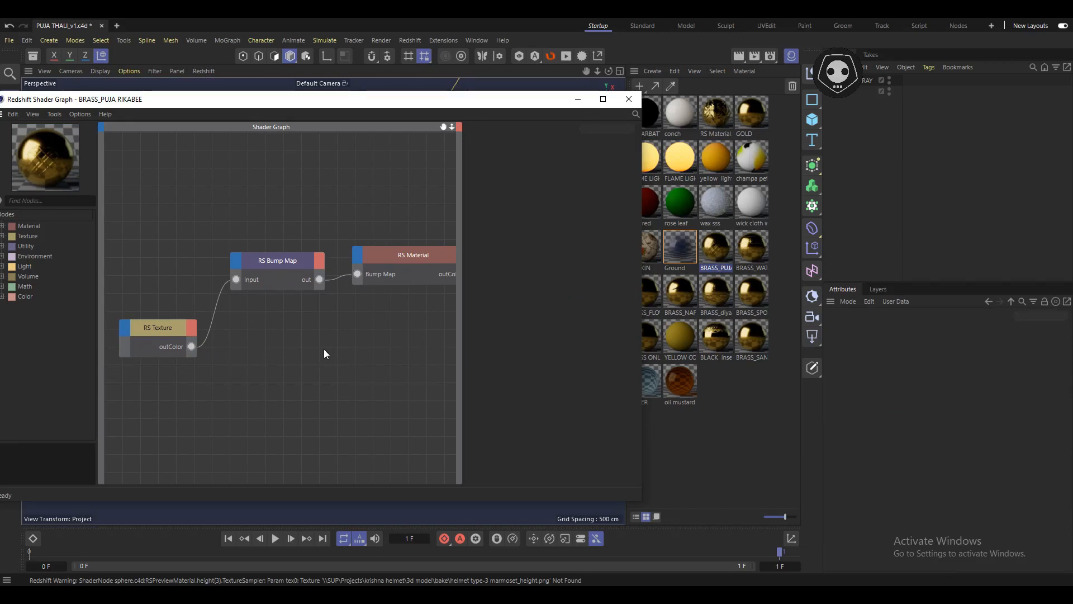
{"action": "middle_click_drag", "start_coordinate": [340, 344], "coordinate": [228, 353]}
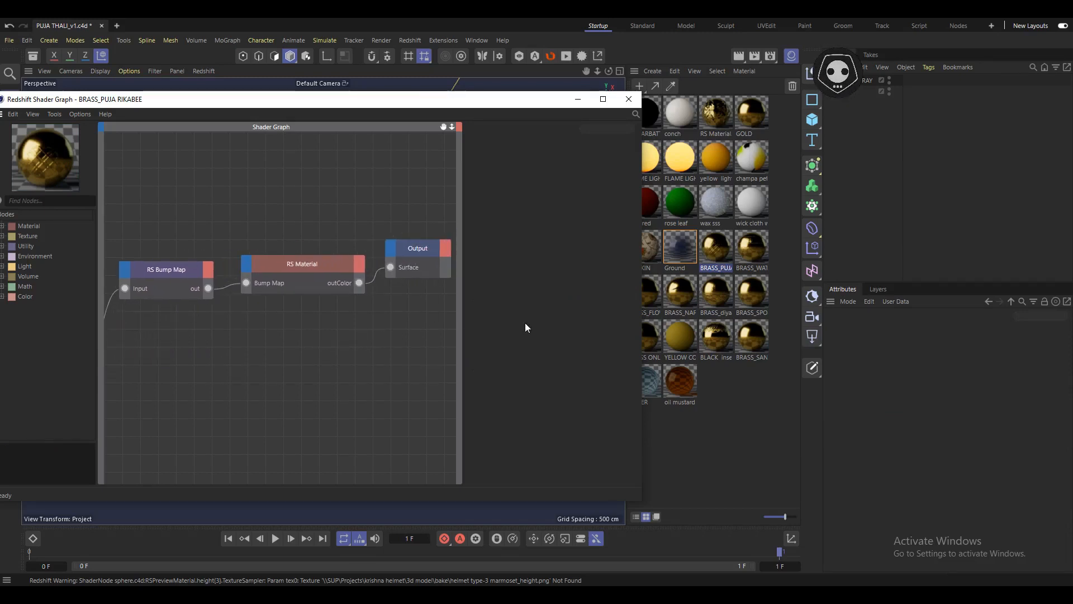
Step: Show the WATER material's shader graph and basic properties, and open its name for editing
{"action": "left_click", "coordinate": [650, 379]}
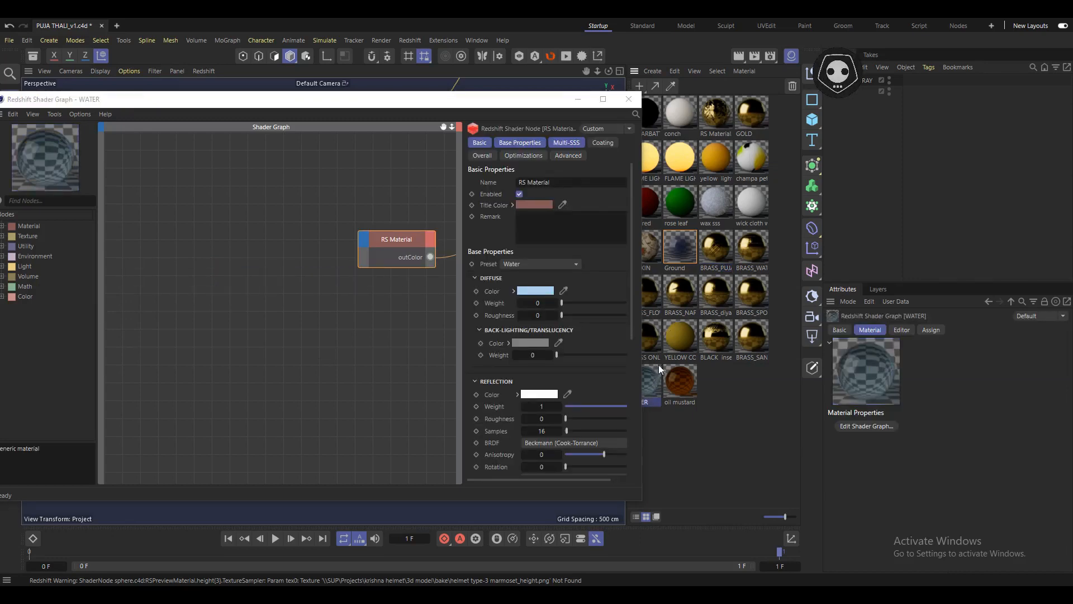
{"action": "mouse_move", "coordinate": [552, 101]}
{"action": "left_mouse_down"}
{"action": "mouse_move", "coordinate": [534, 101]}
{"action": "mouse_move", "coordinate": [550, 100]}
{"action": "left_mouse_up"}
{"action": "scroll", "coordinate": [334, 268], "scroll_direction": "down", "scroll_amount": 2}
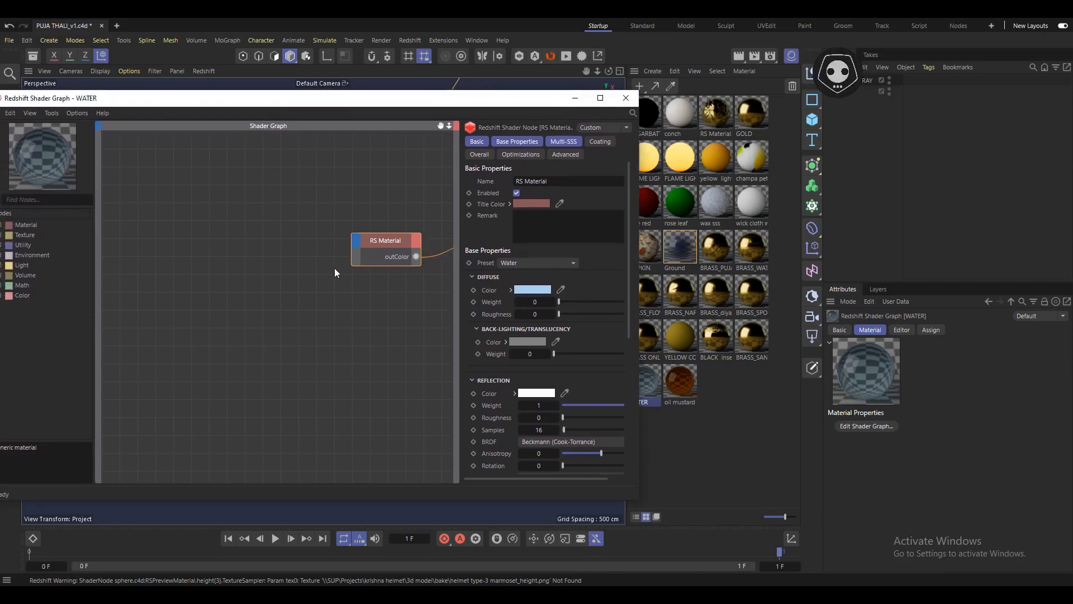
{"action": "left_click", "coordinate": [839, 329], "text": "shift"}
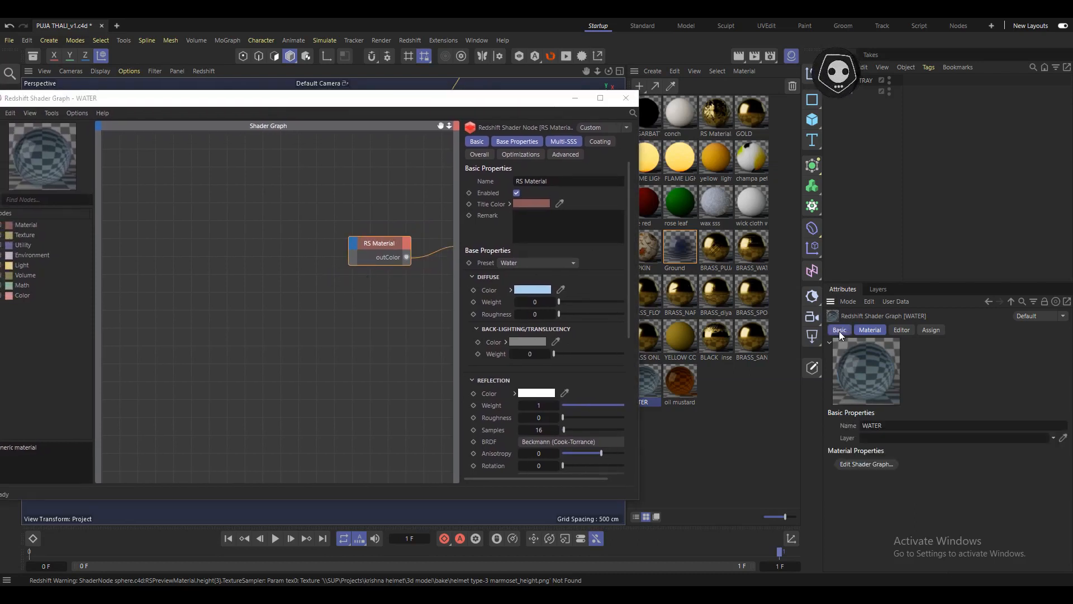
{"action": "double_click", "coordinate": [892, 424]}
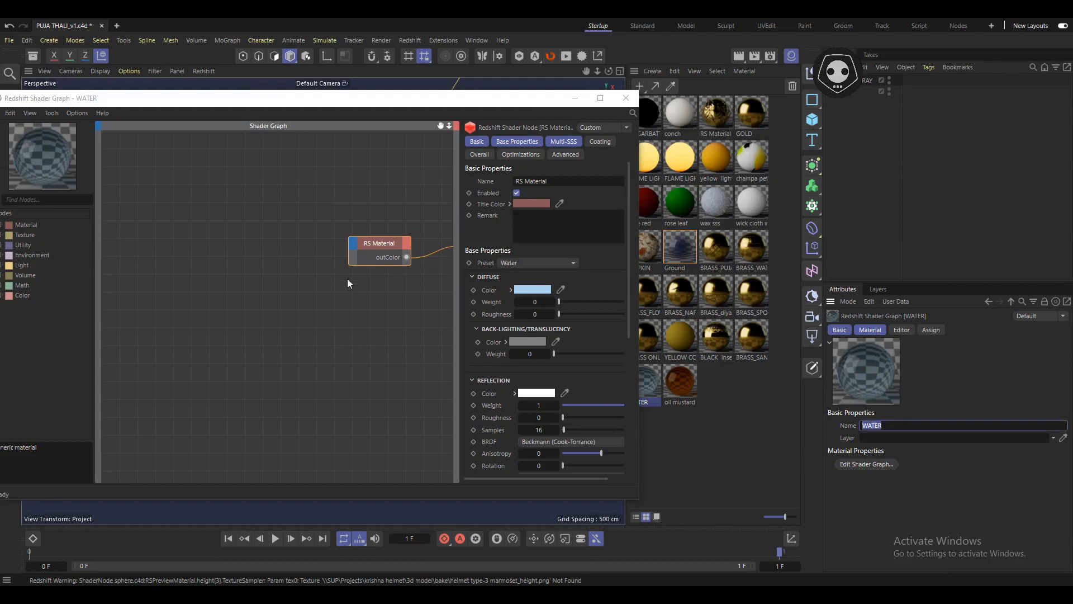
Step: Show the WATER material's RS Material node linked to the output and review its preset options without changing the selection
{"action": "middle_click_drag", "start_coordinate": [417, 225], "coordinate": [285, 235]}
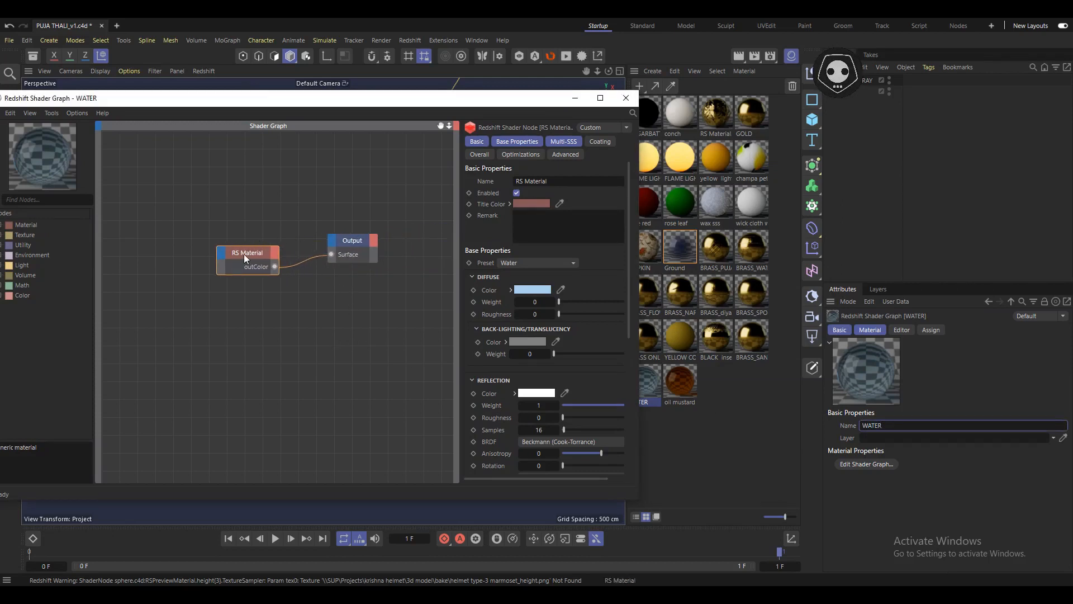
{"action": "scroll", "coordinate": [542, 284], "scroll_direction": "down", "scroll_amount": 2}
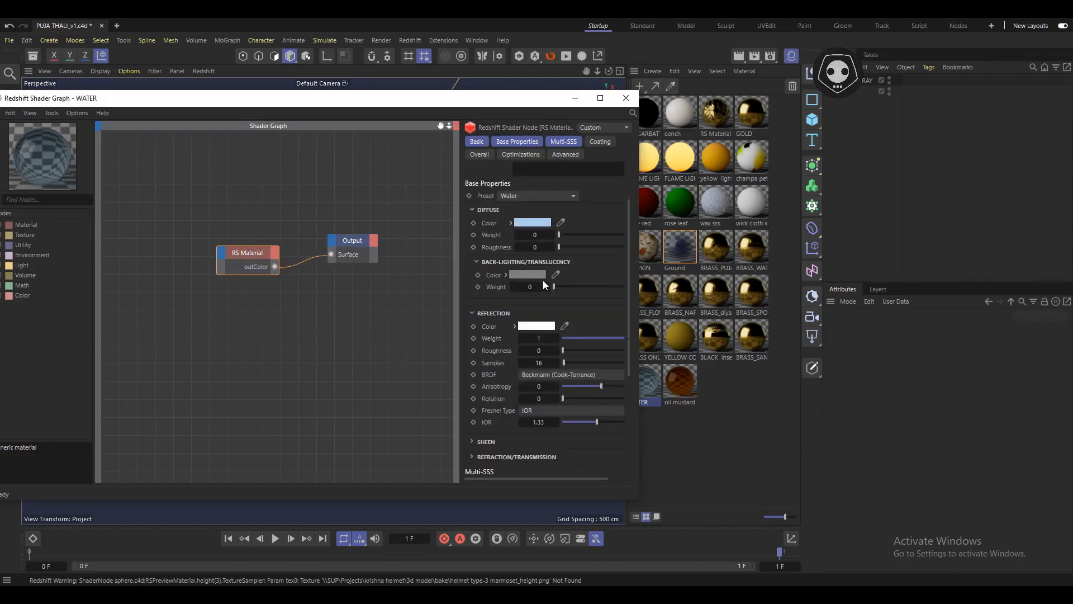
{"action": "scroll", "coordinate": [542, 280], "scroll_direction": "up", "scroll_amount": 2}
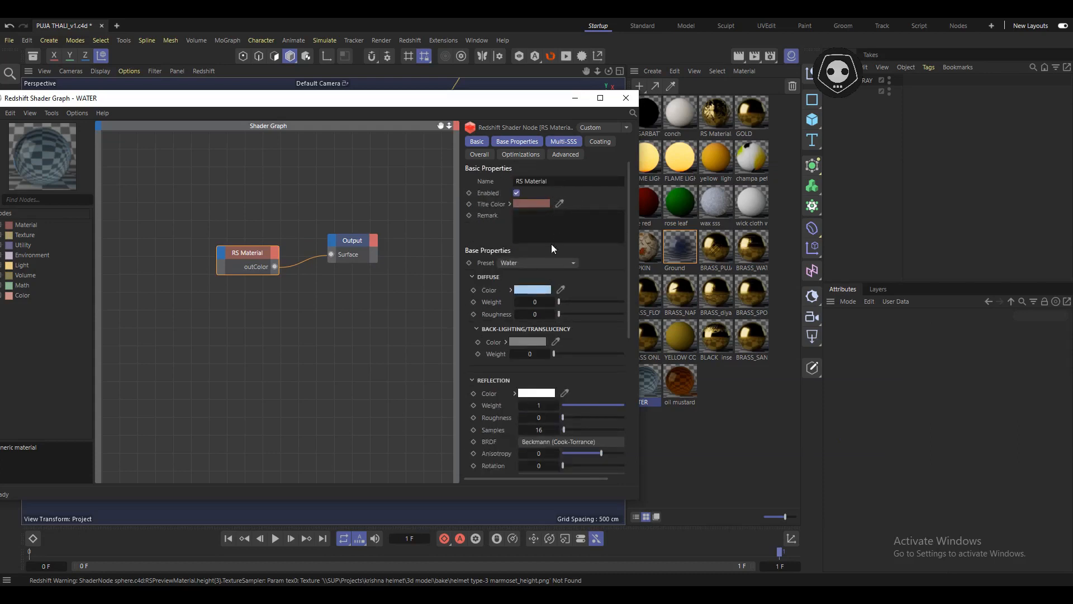
{"action": "left_click", "coordinate": [536, 262]}
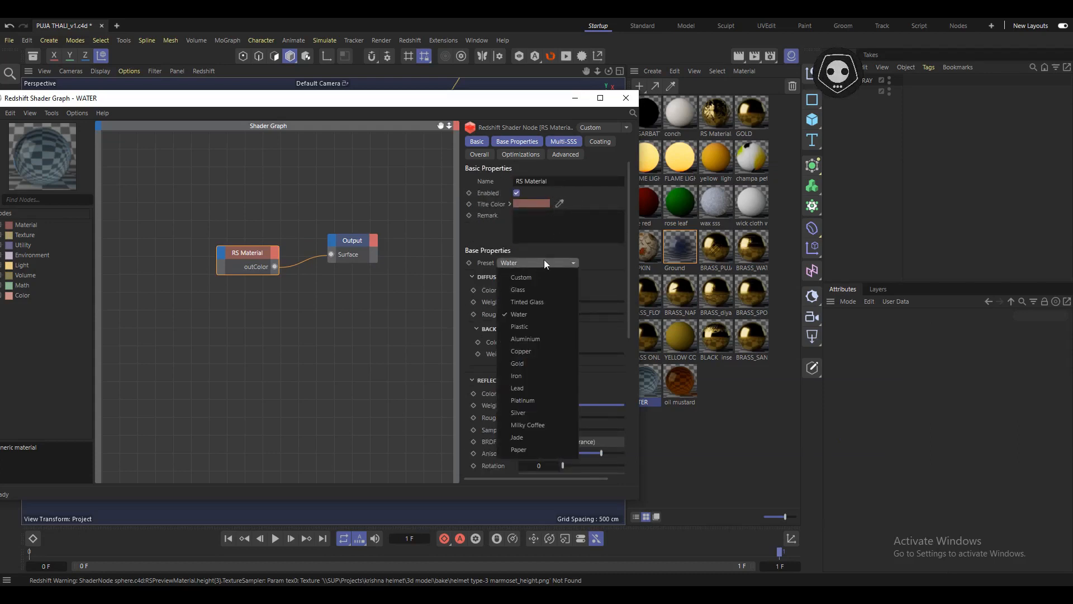
{"action": "left_click", "coordinate": [614, 259]}
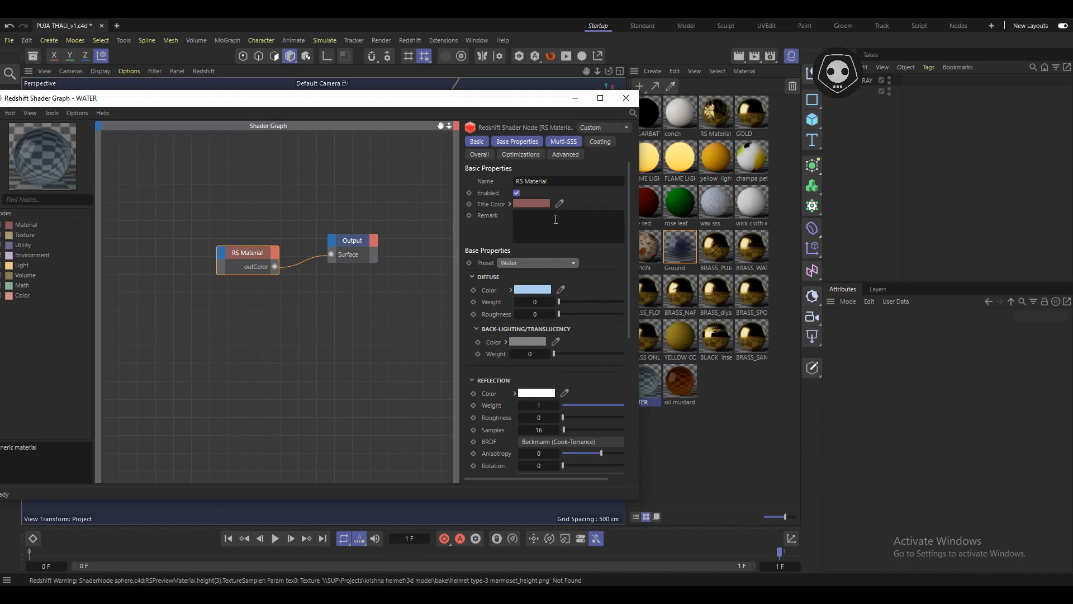
Step: Examine the diffuse, reflection and Multi-SSS settings of the WATER material's RS Material node
{"action": "scroll", "coordinate": [583, 300], "scroll_direction": "down", "scroll_amount": 4}
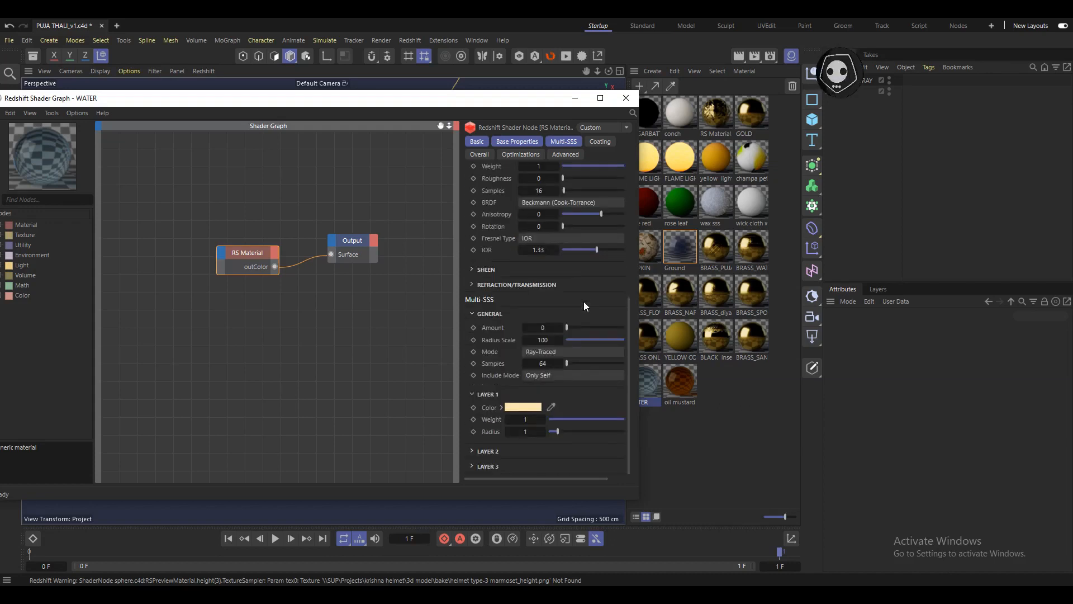
{"action": "scroll", "coordinate": [583, 299], "scroll_direction": "up", "scroll_amount": 1}
{"action": "scroll", "coordinate": [582, 297], "scroll_direction": "up", "scroll_amount": 4}
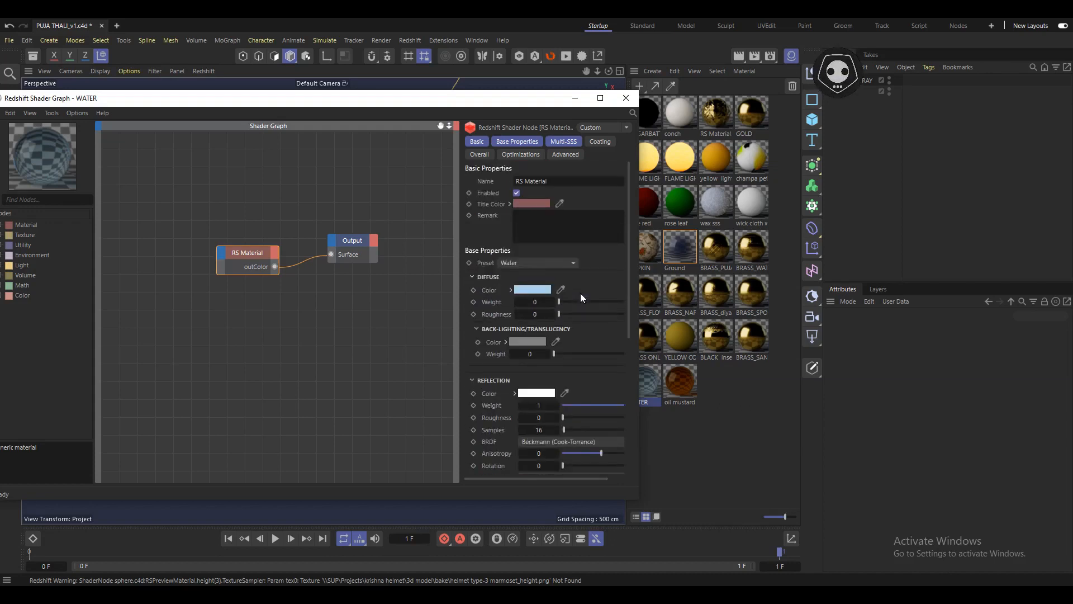
{"action": "scroll", "coordinate": [586, 288], "scroll_direction": "down", "scroll_amount": 4}
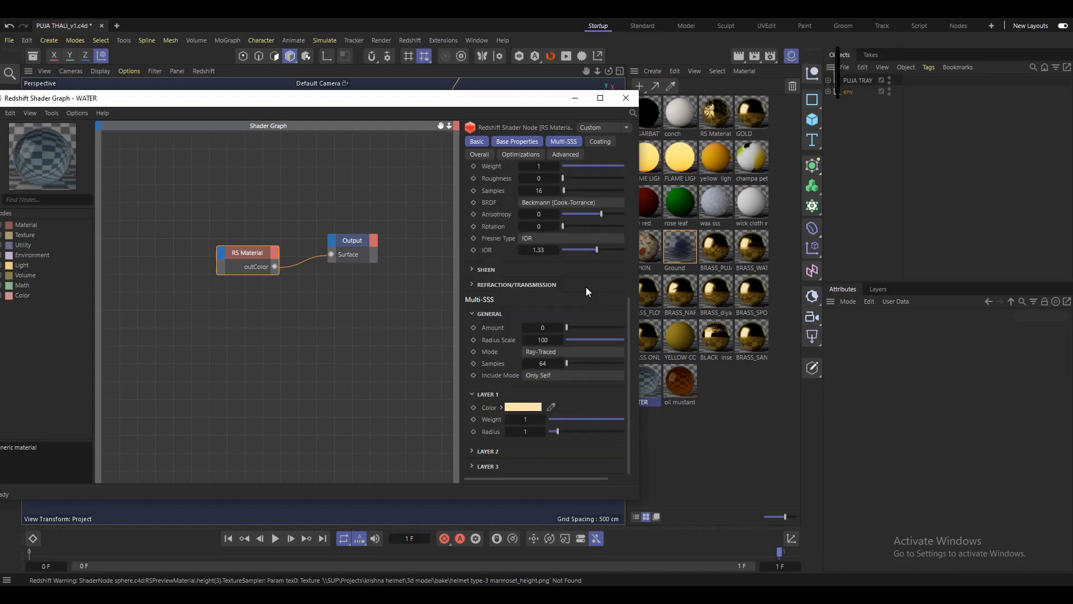
{"action": "scroll", "coordinate": [586, 286], "scroll_direction": "up", "scroll_amount": 2}
{"action": "scroll", "coordinate": [588, 288], "scroll_direction": "up", "scroll_amount": 2}
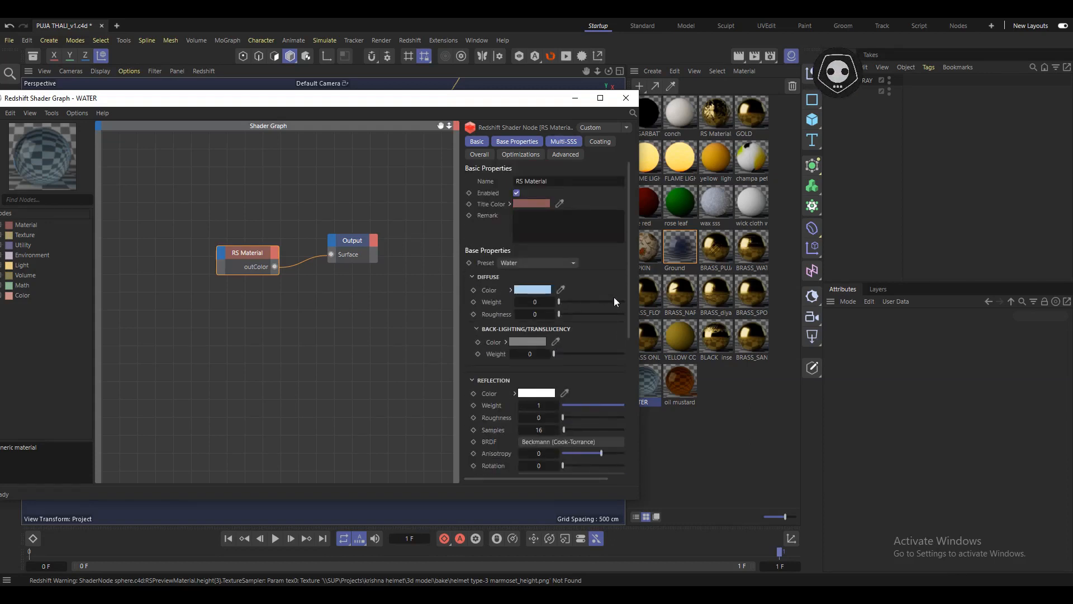
{"action": "scroll", "coordinate": [296, 292], "scroll_direction": "up", "scroll_amount": 5}
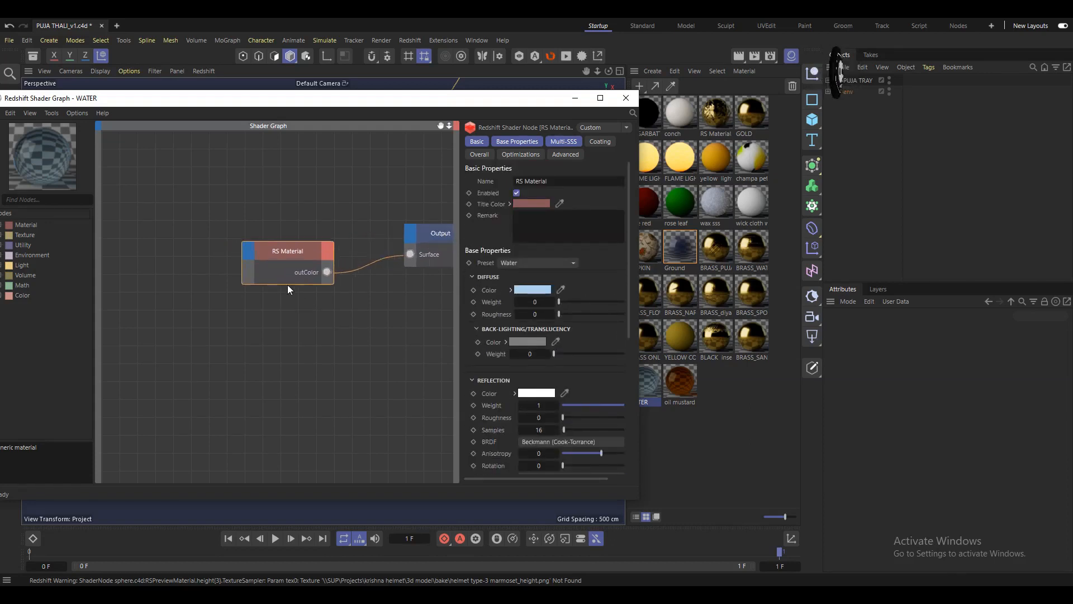
{"action": "middle_click_drag", "start_coordinate": [288, 285], "coordinate": [201, 338]}
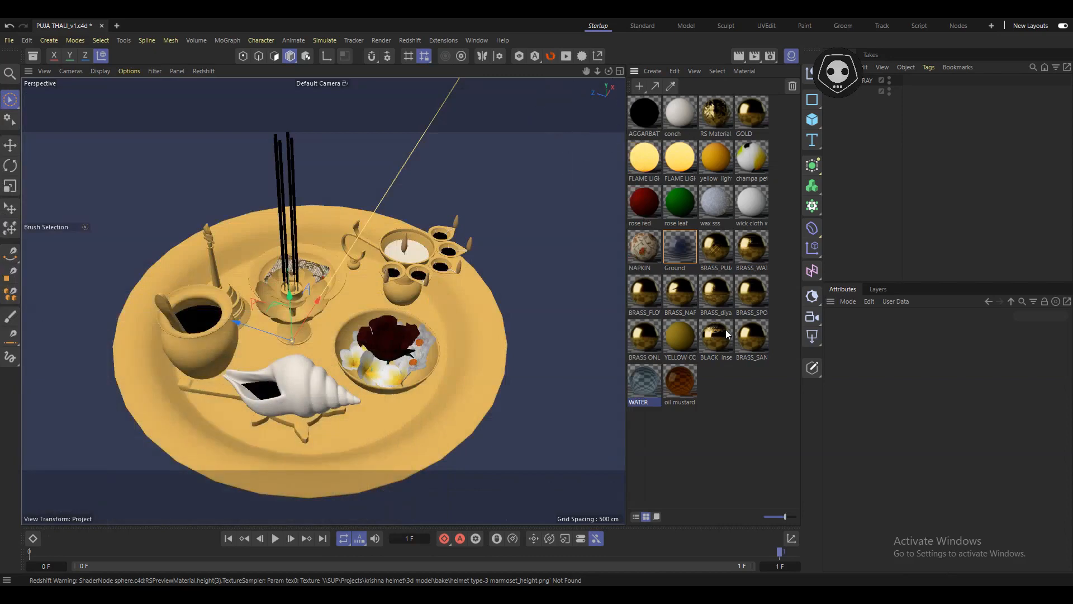
Step: Review the BRASS_diya panchmukhi shader graph node by node, from the RS Texture through RS Bump Map and RS Material to the Output
{"action": "left_click", "coordinate": [718, 298]}
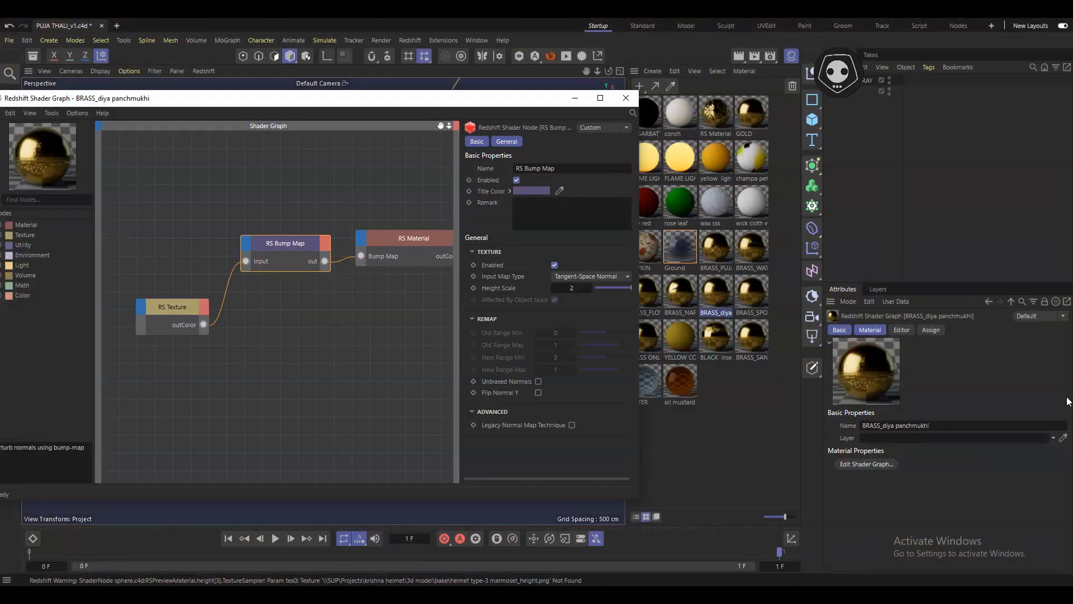
{"action": "scroll", "coordinate": [353, 299], "scroll_direction": "down", "scroll_amount": 3}
{"action": "scroll", "coordinate": [353, 300], "scroll_direction": "up", "scroll_amount": 2}
{"action": "scroll", "coordinate": [370, 296], "scroll_direction": "down", "scroll_amount": 1}
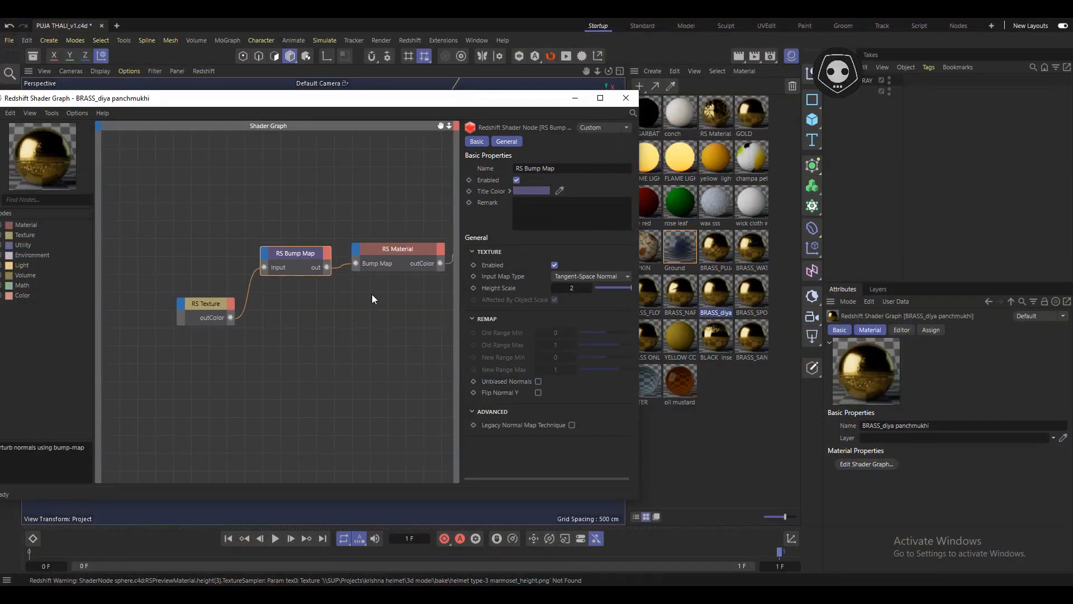
{"action": "middle_click_drag", "start_coordinate": [371, 294], "coordinate": [324, 294]}
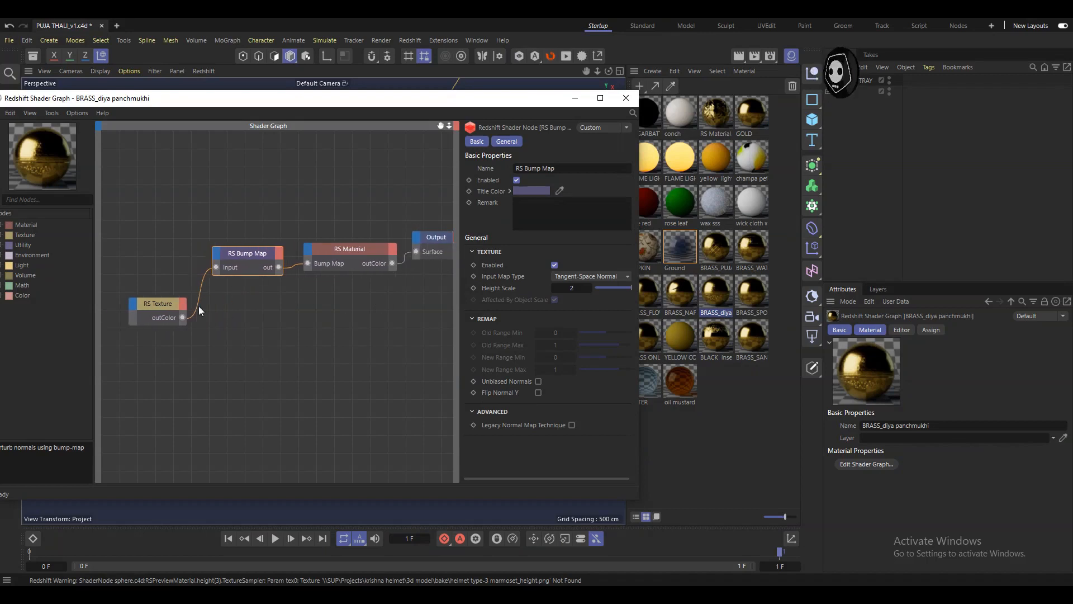
{"action": "left_click", "coordinate": [153, 308]}
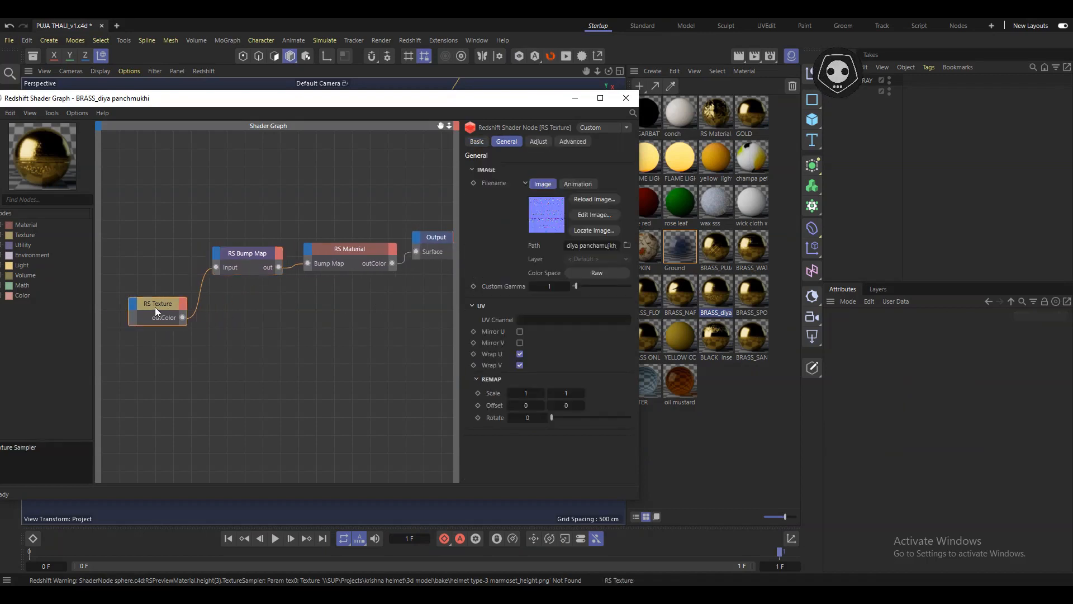
{"action": "left_click", "coordinate": [250, 252]}
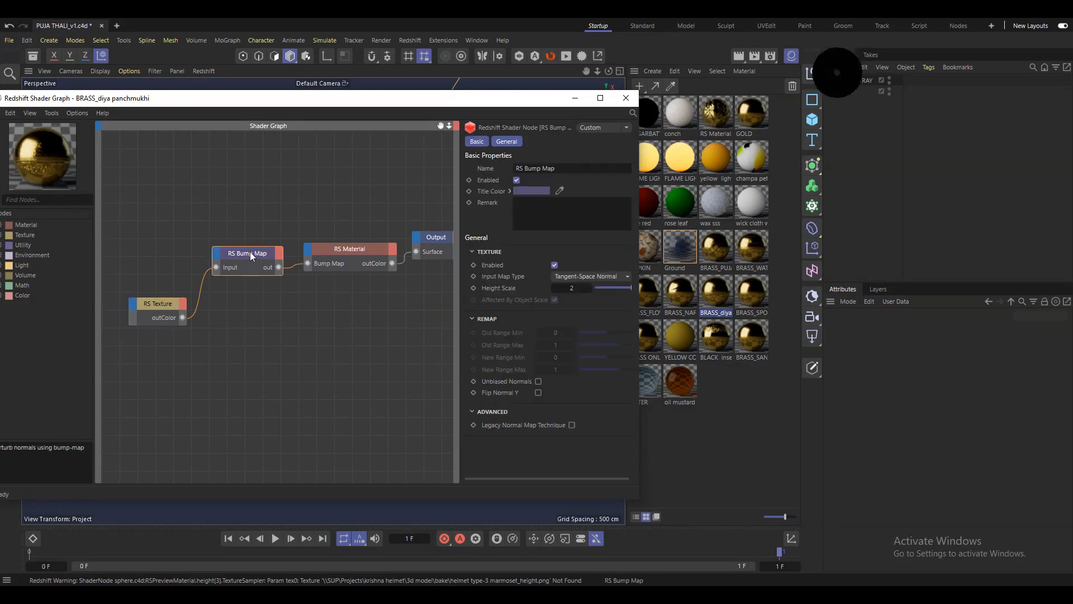
{"action": "left_click", "coordinate": [347, 250]}
{"action": "left_click", "coordinate": [425, 236]}
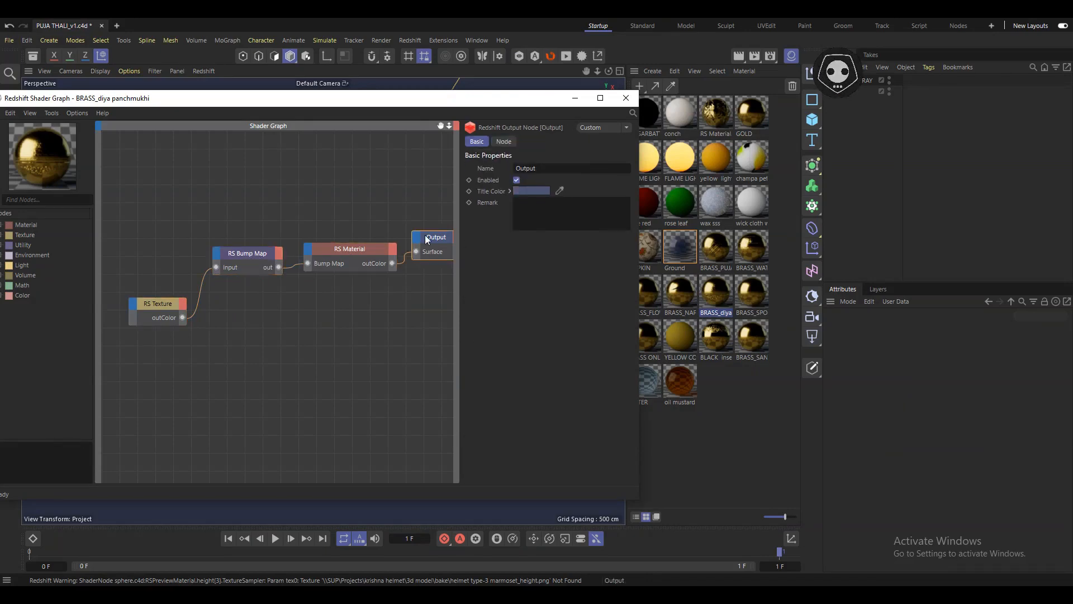
{"action": "left_click", "coordinate": [575, 98]}
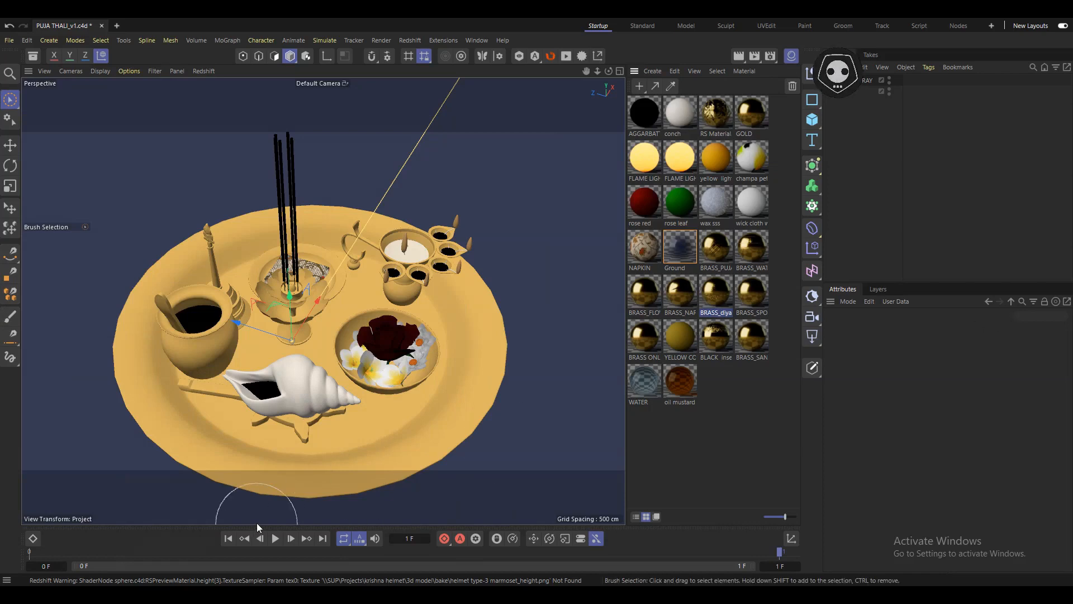
Step: Show the whole puja thali in the perspective view and in the Redshift render, and stop the progressive rendering
{"action": "scroll", "coordinate": [363, 409], "scroll_direction": "down", "scroll_amount": 1}
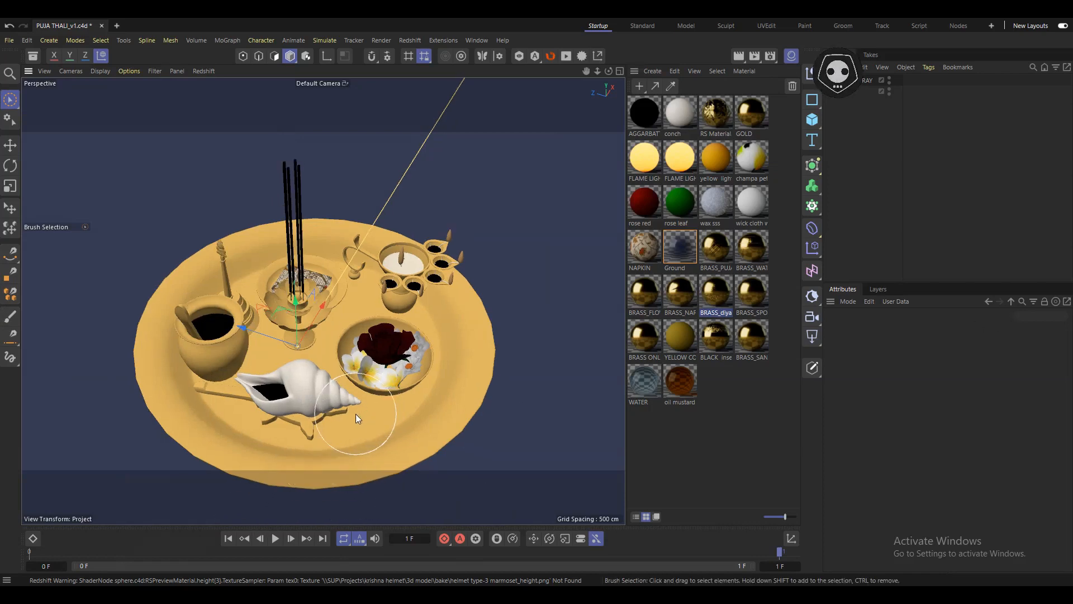
{"action": "middle_click_drag", "start_coordinate": [365, 401], "coordinate": [367, 397], "text": "alt"}
{"action": "left_click_drag", "start_coordinate": [367, 397], "coordinate": [390, 372], "text": "alt"}
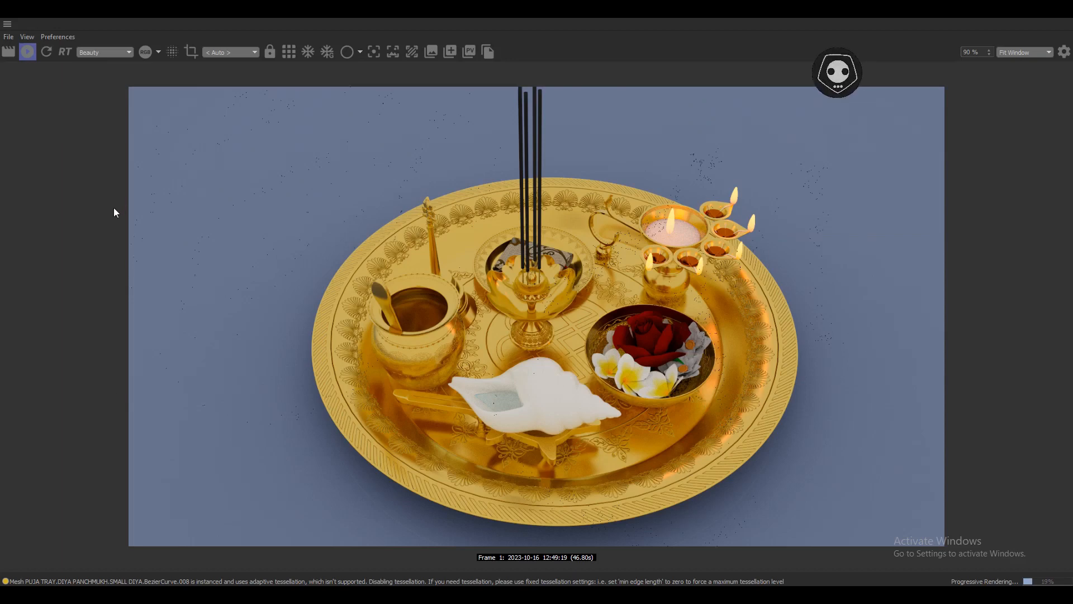
{"action": "left_click", "coordinate": [27, 52]}
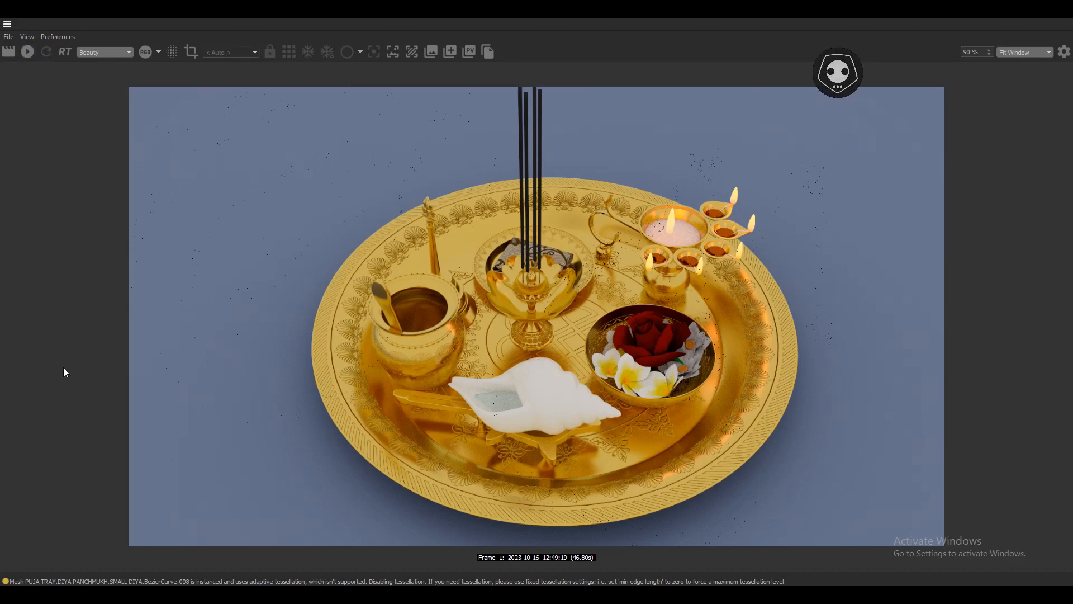